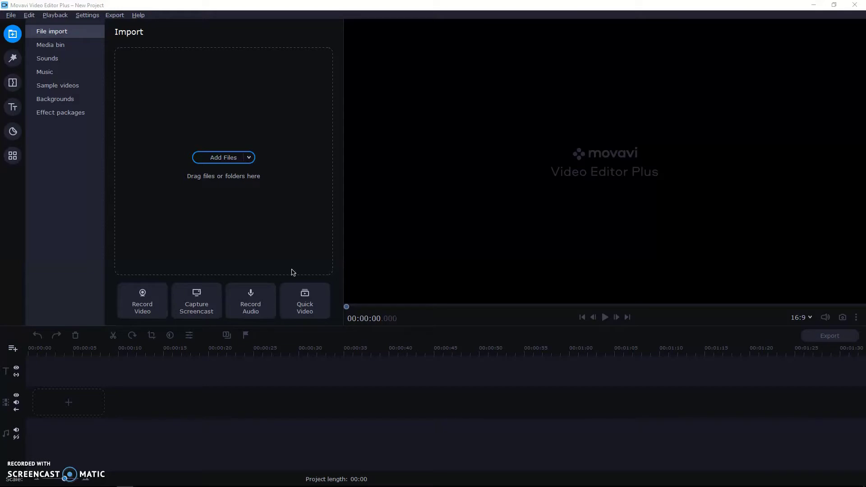
# Import 1080_30_22.37_May282021.mp4 from the Raw Videos folder on drive D and place it at the start of the video track
pyautogui.click(221, 158)
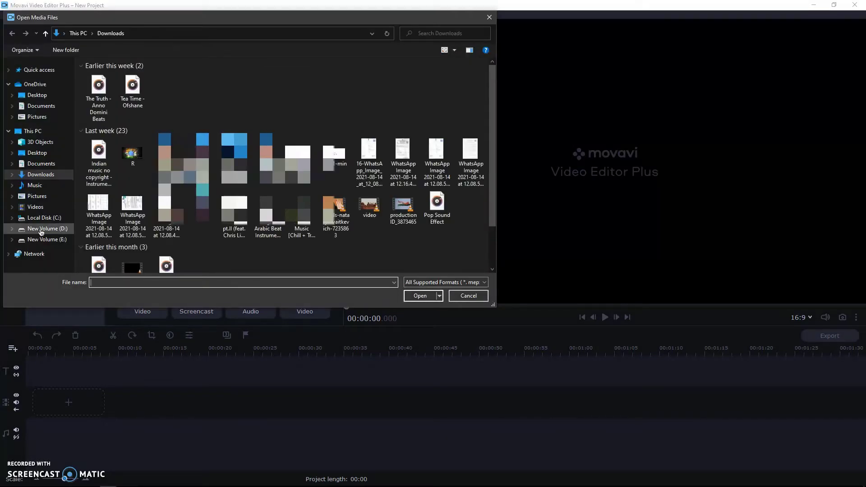
pyautogui.click(49, 228)
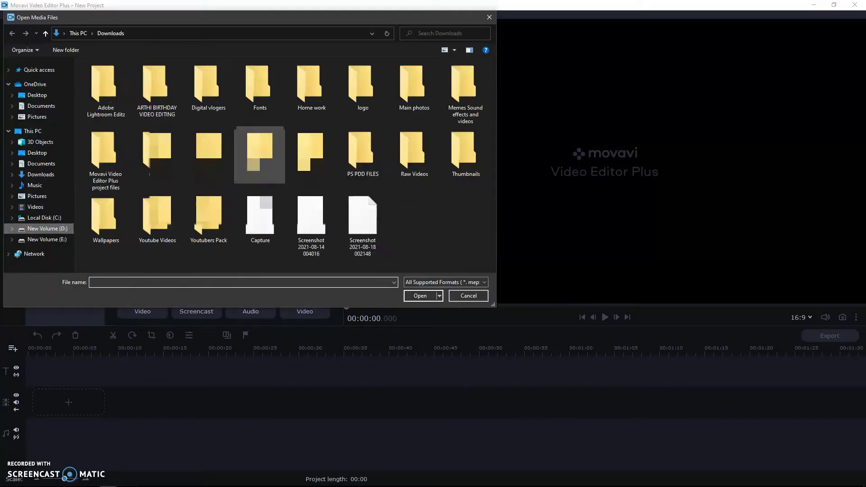
pyautogui.doubleClick(424, 170)
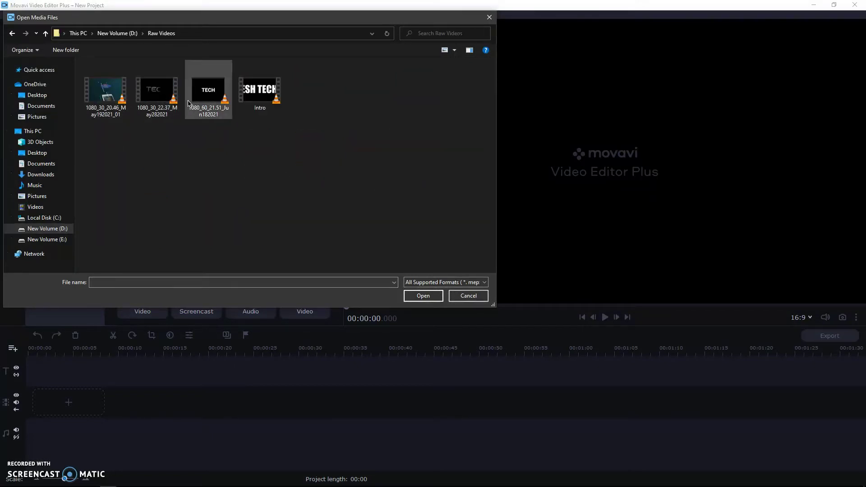
pyautogui.click(157, 104)
pyautogui.click(413, 295)
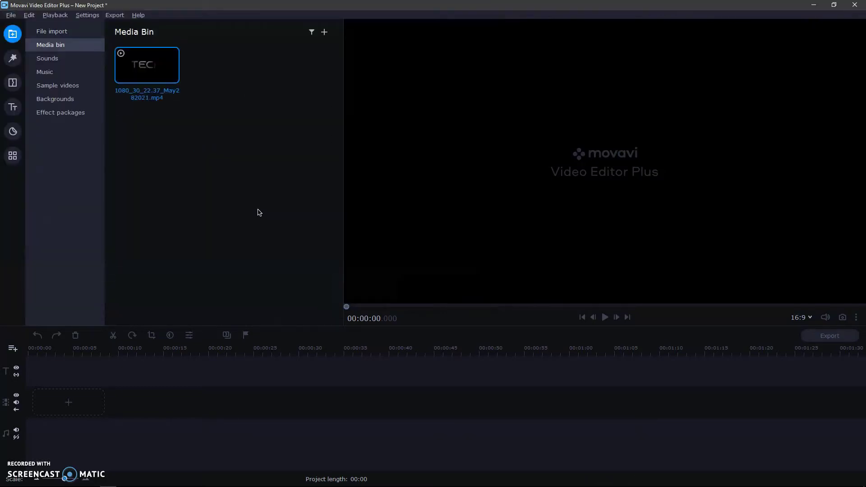
pyautogui.moveTo(143, 72); pyautogui.dragTo(61, 381)
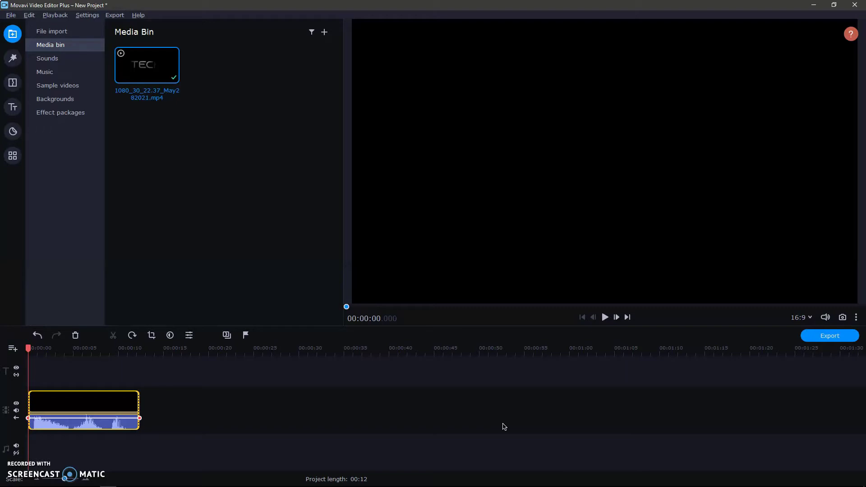
# Check the end of the clip on the timeline and return the playhead to the start
pyautogui.press('End')
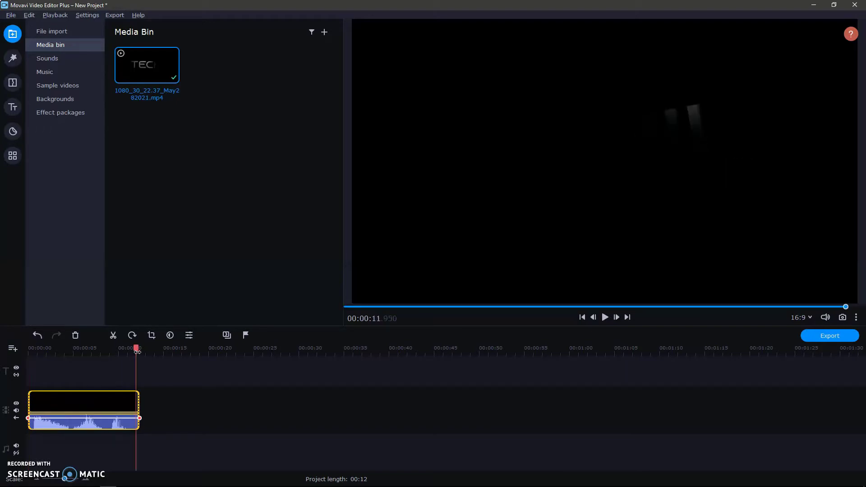
pyautogui.press('Home')
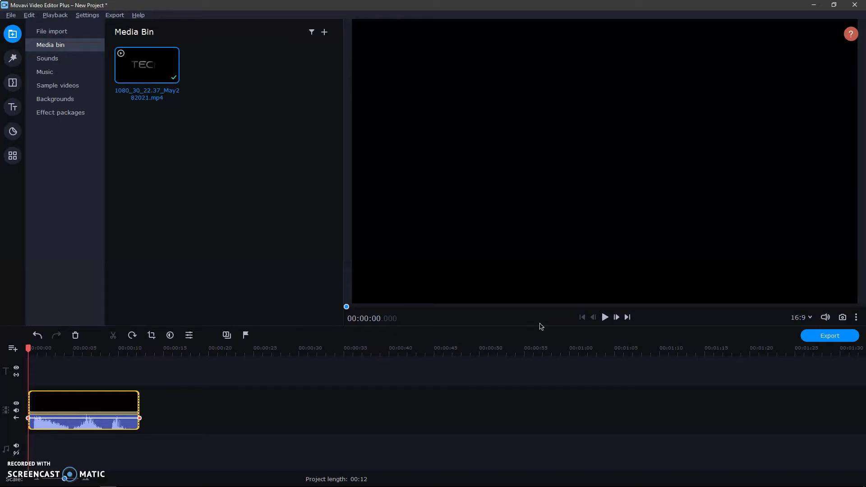
# Set the system speaker volume to 0 and play the clip's opening, pausing at about 5 seconds
pyautogui.moveTo(767, 486)
pyautogui.click(794, 481)
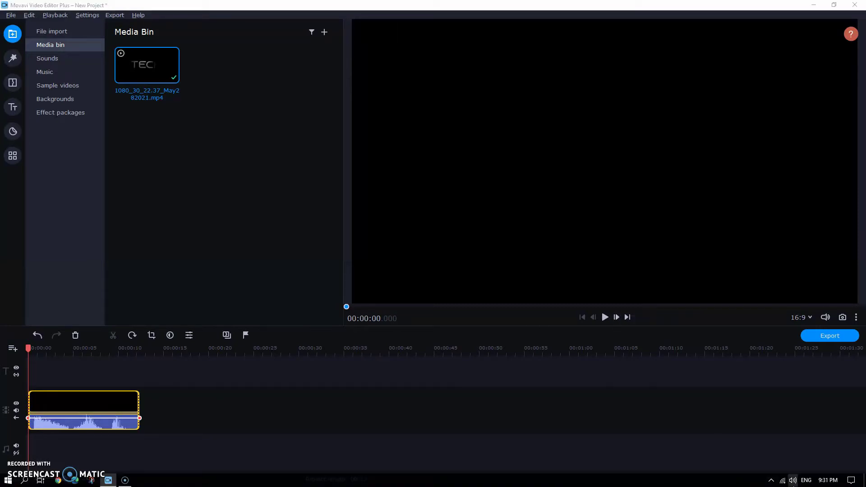
pyautogui.moveTo(828, 461); pyautogui.dragTo(735, 461)
pyautogui.click(618, 324)
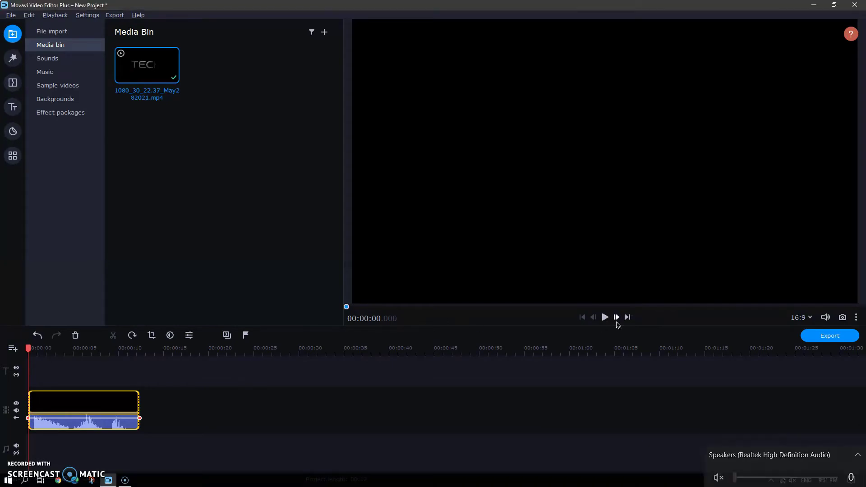
pyautogui.click(605, 318)
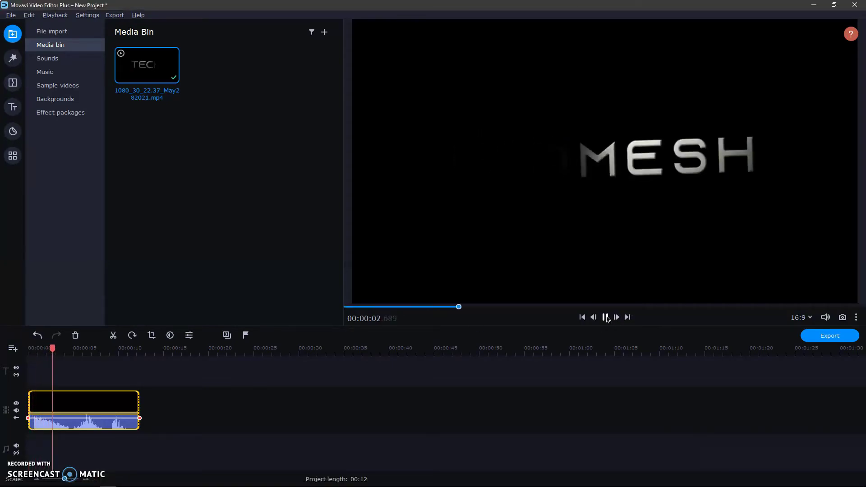
pyautogui.click(605, 317)
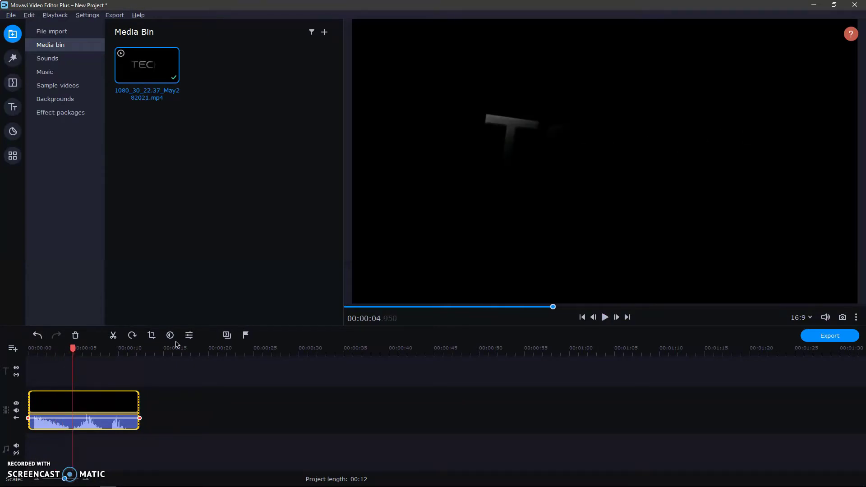
# Look through the available video and audio editing tools, including the expanded tool list of each category
pyautogui.click(12, 156)
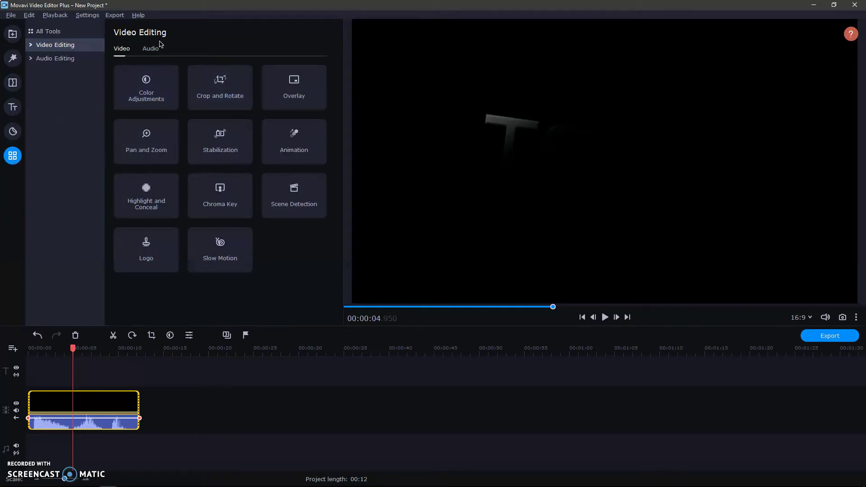
pyautogui.click(40, 36)
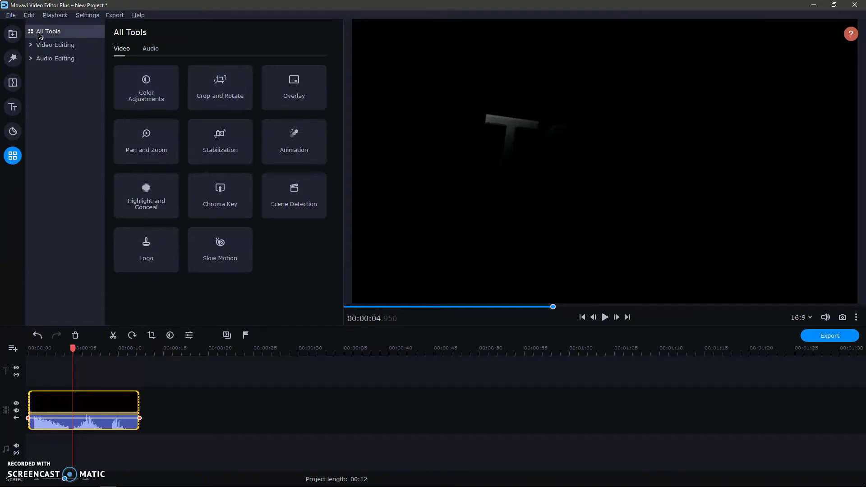
pyautogui.click(151, 50)
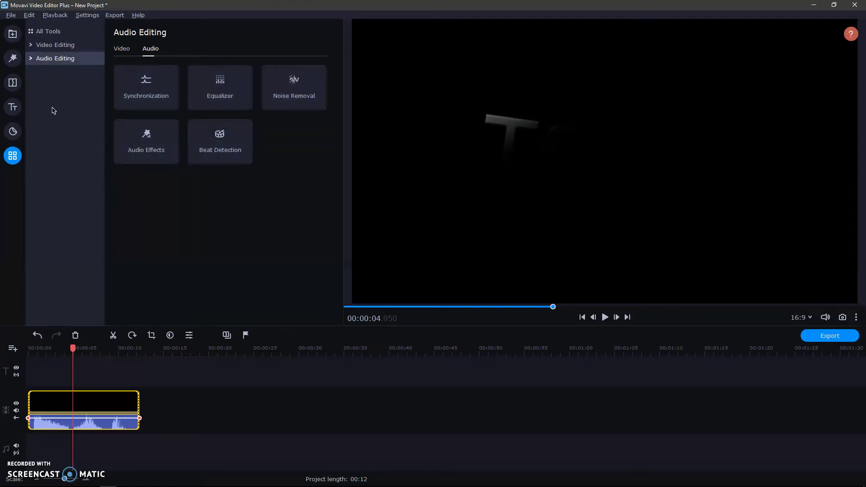
pyautogui.click(121, 50)
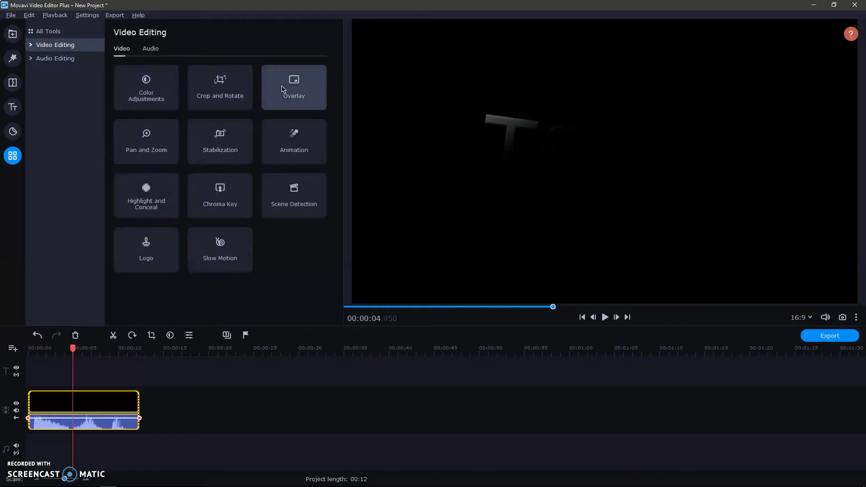
pyautogui.click(32, 45)
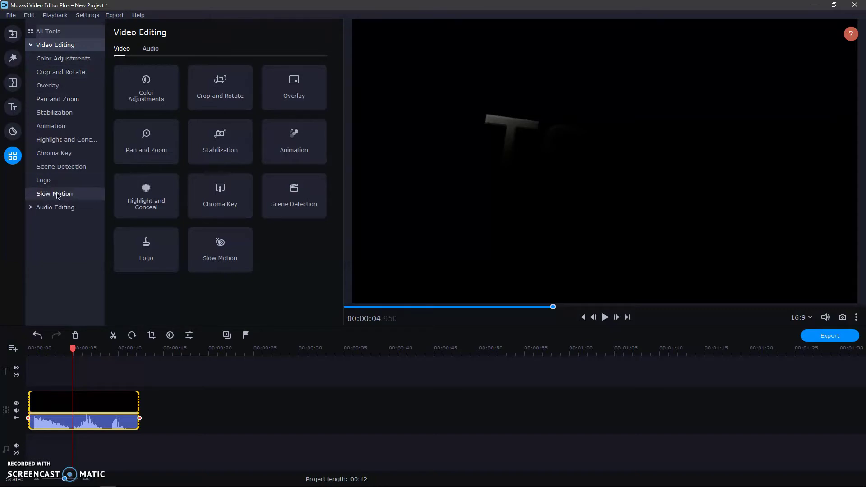
pyautogui.click(32, 207)
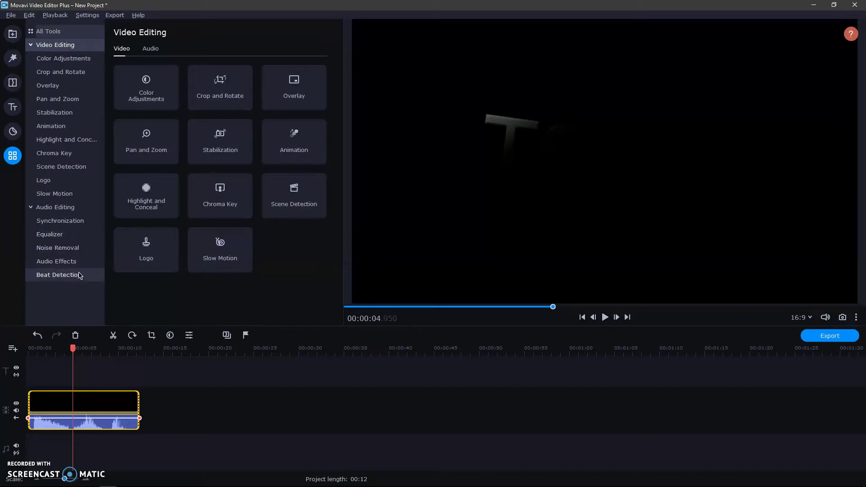
pyautogui.click(30, 208)
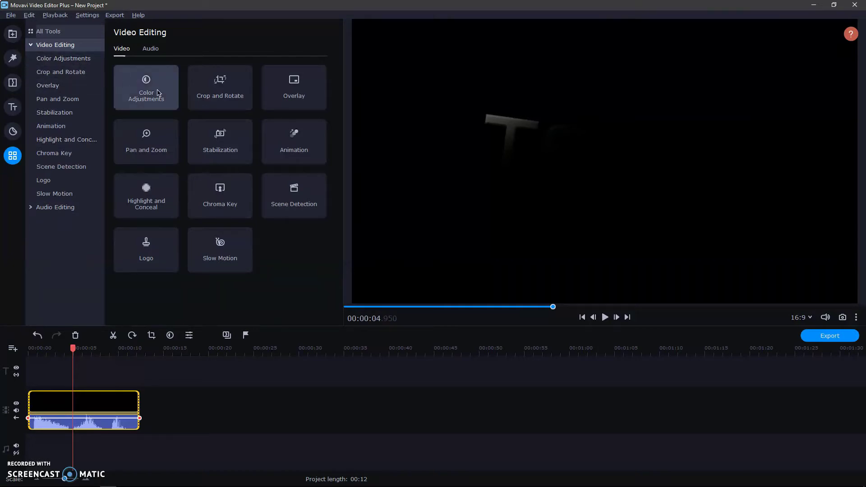
# Apply the Auto Contrast color adjustment to the timeline clip and open the clip's general properties
pyautogui.click(62, 62)
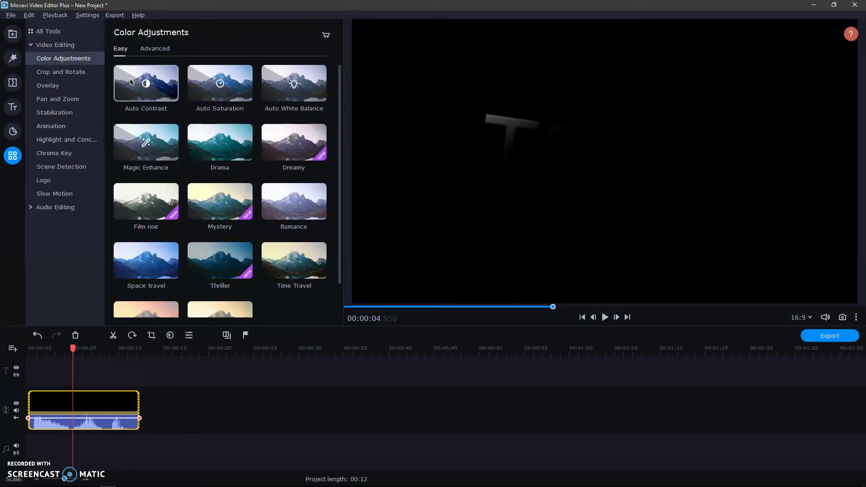
pyautogui.moveTo(138, 80); pyautogui.dragTo(43, 401)
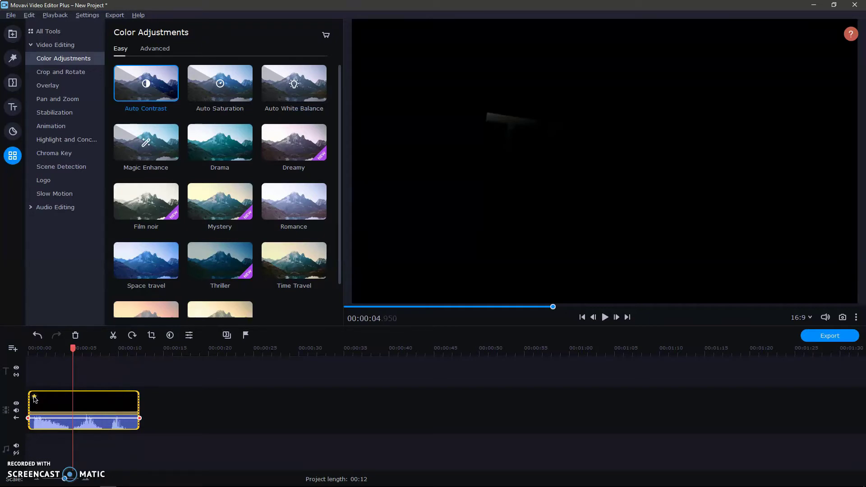
pyautogui.click(35, 397)
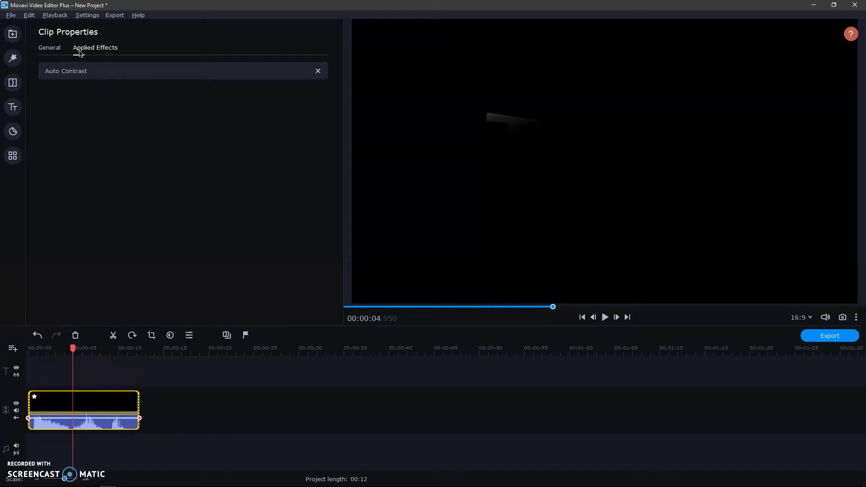
pyautogui.click(49, 50)
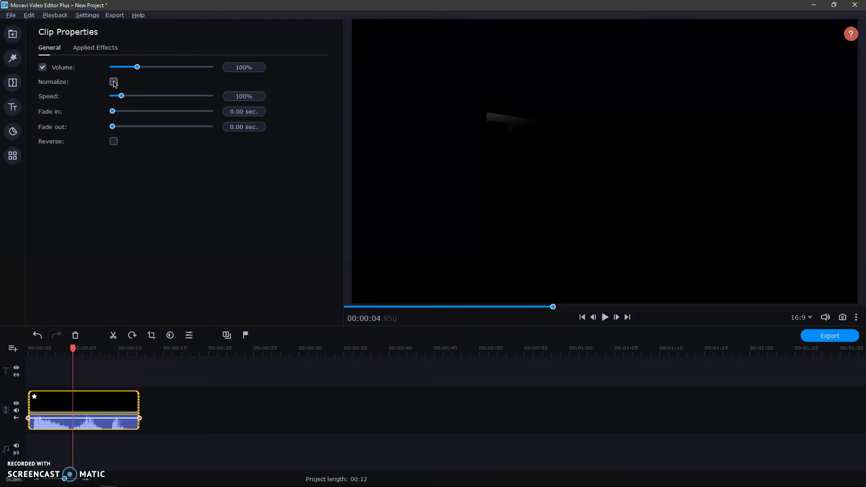
# Disable the clip's volume and enable it again
pyautogui.click(43, 69)
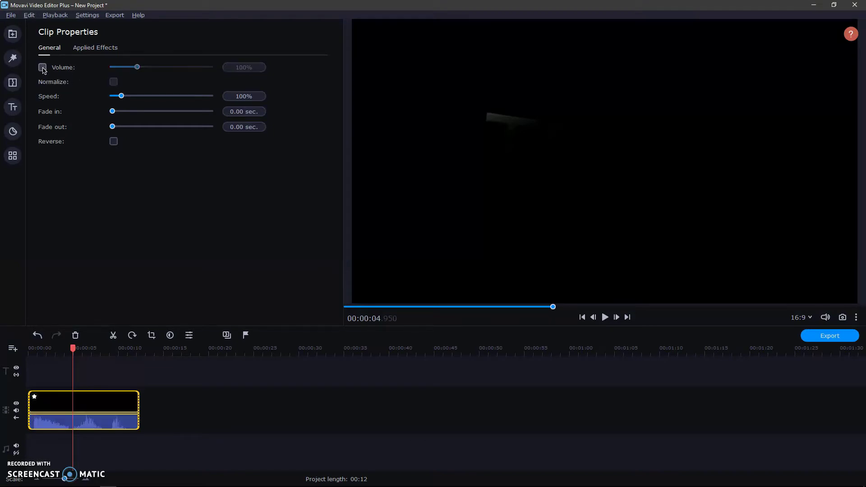
pyautogui.click(43, 69)
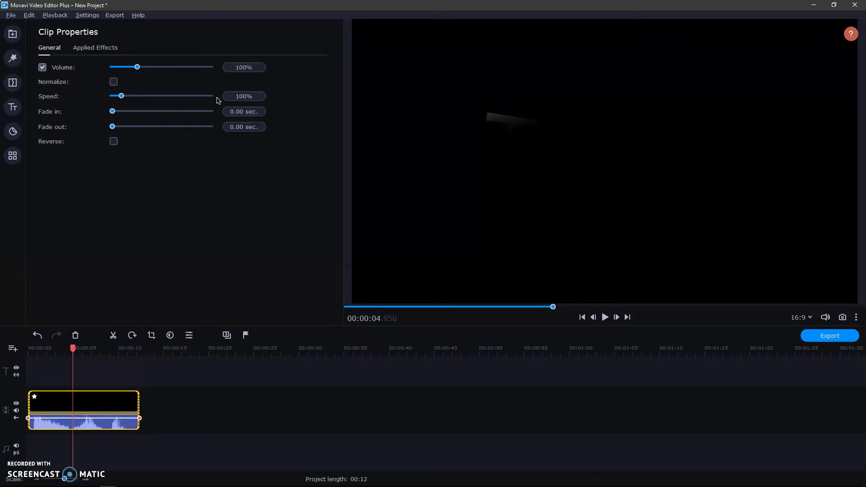
# Set the clip's speed to 150%
pyautogui.doubleClick(245, 96)
pyautogui.write('15')
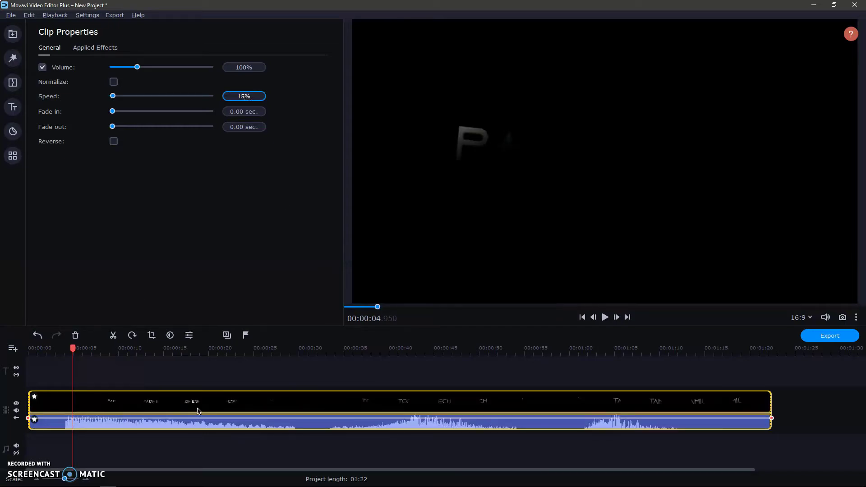
pyautogui.write('0')
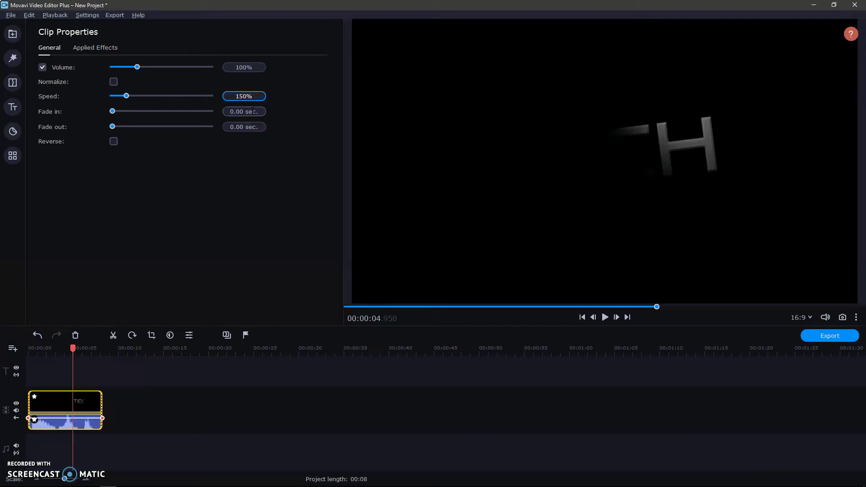
# Set the clip's speed to 50% and play the slowed clip in the preview
pyautogui.doubleClick(245, 96)
pyautogui.write('50')
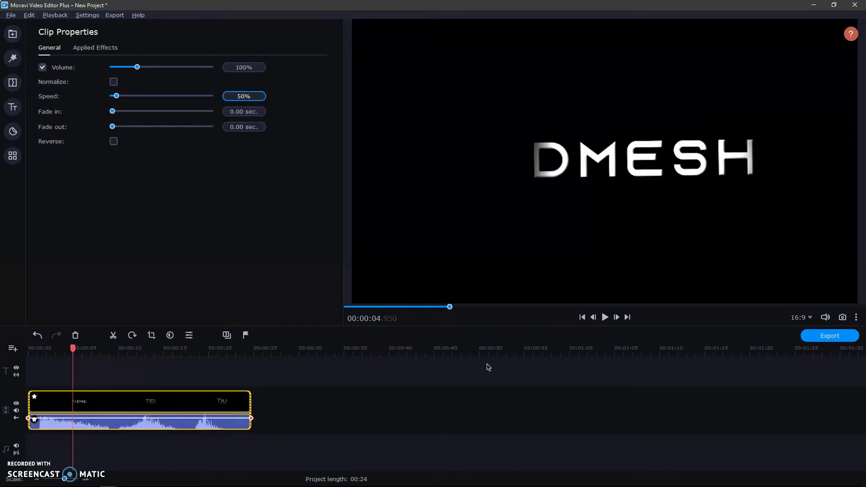
pyautogui.click(604, 317)
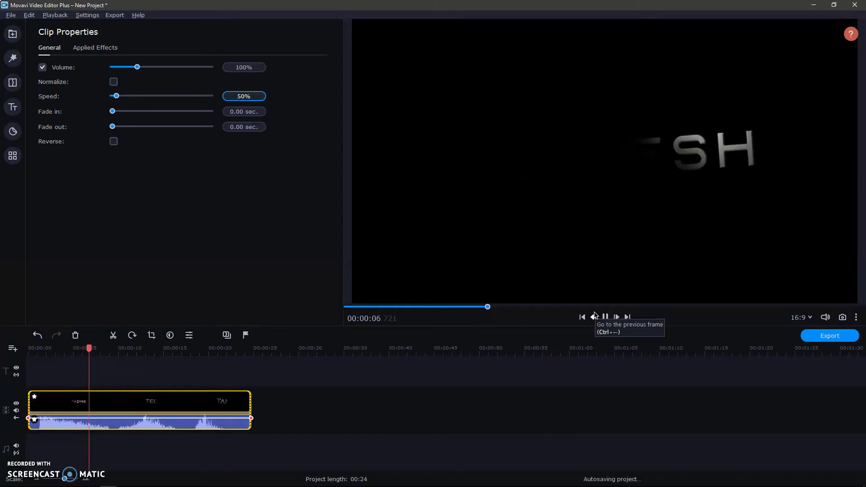
# Set the clip's speed back to 100% and return the playhead to the start of the timeline
pyautogui.click(242, 103)
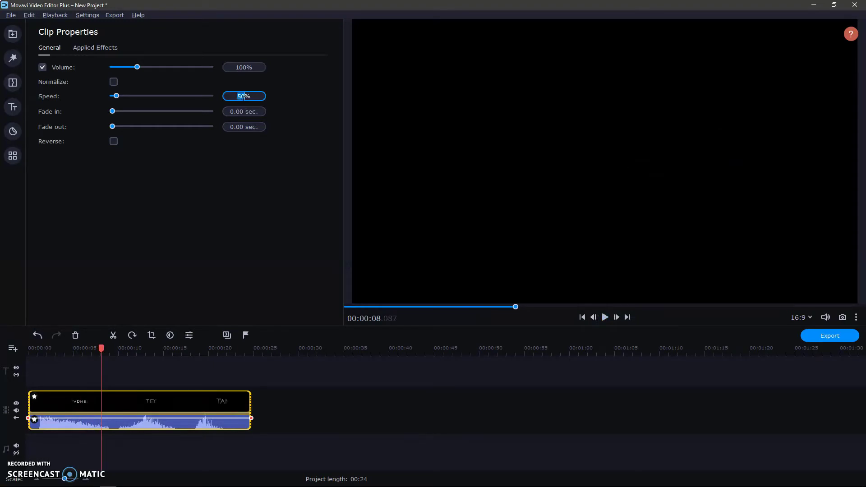
pyautogui.press('Return')
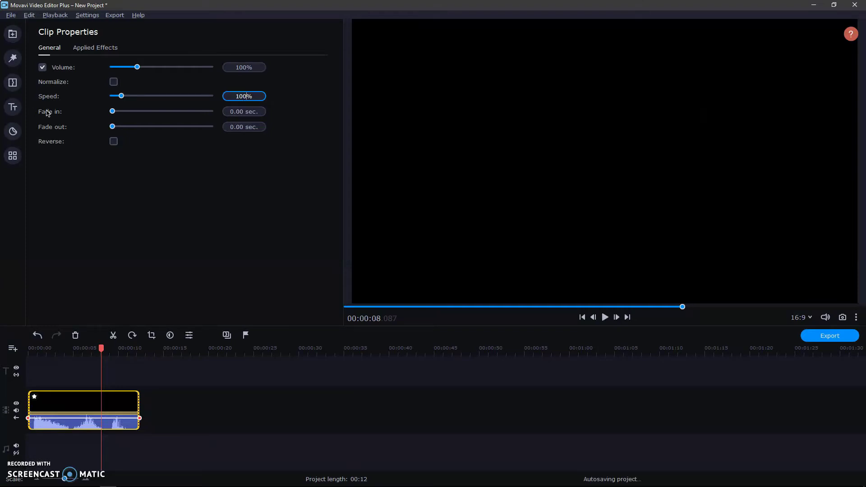
pyautogui.moveTo(101, 349); pyautogui.dragTo(28, 349)
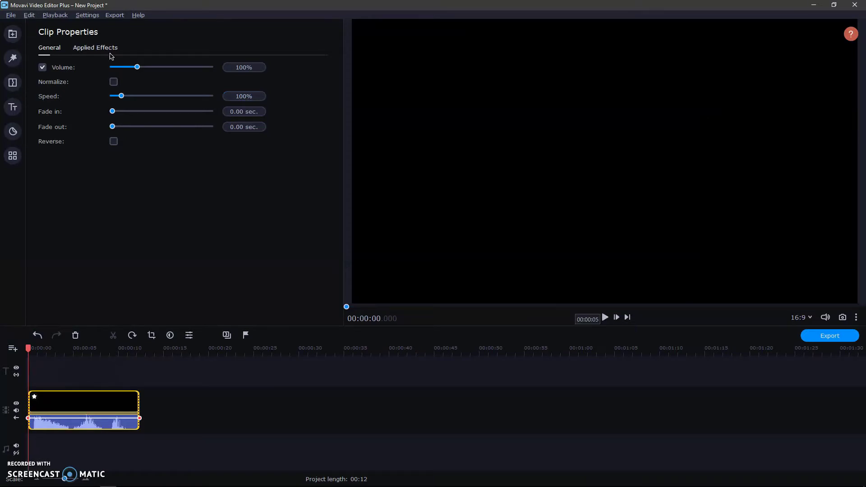
# Set the clip's fade-in to 1.00 second and preview its opening from the start, pausing at about 2 seconds
pyautogui.click(231, 110)
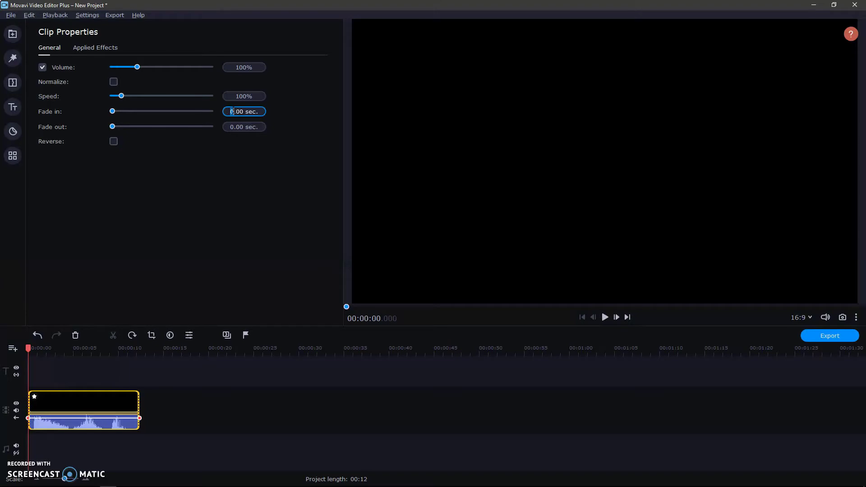
pyautogui.write('1')
pyautogui.click(31, 349)
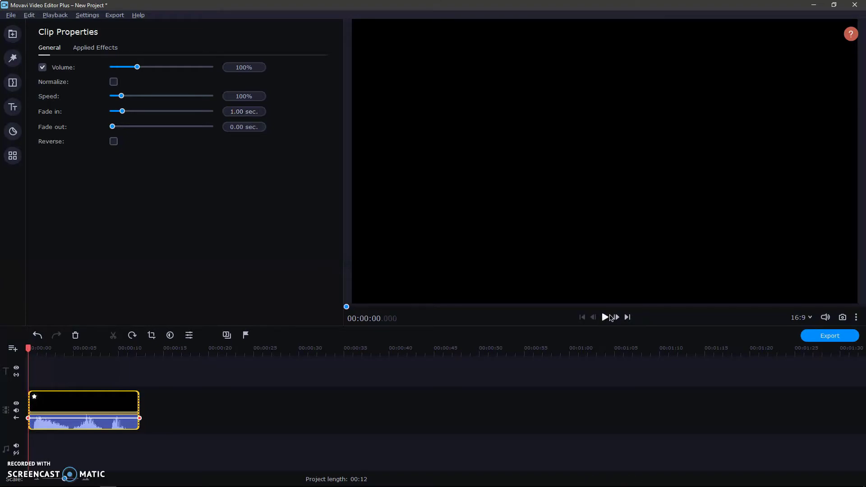
pyautogui.click(609, 318)
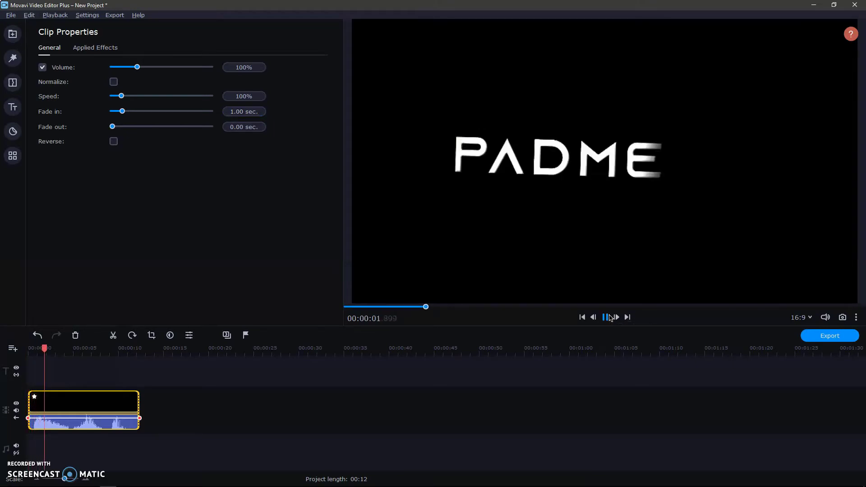
pyautogui.click(605, 317)
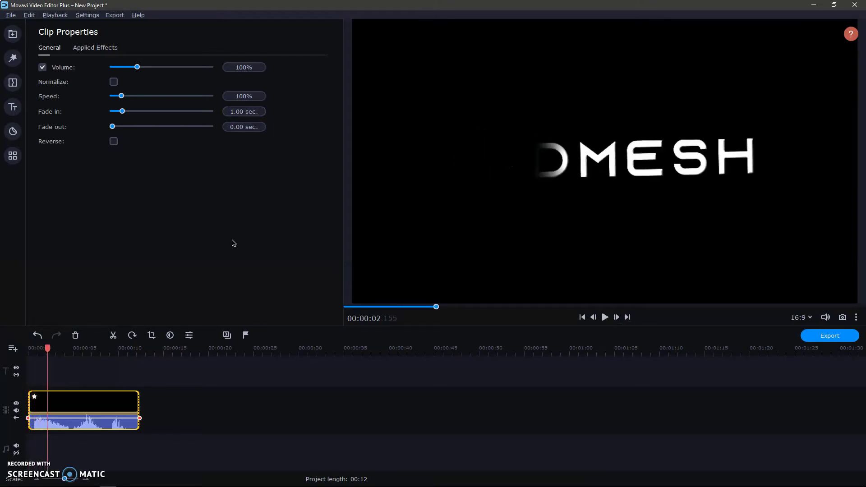
# Move the playhead to 12 seconds near the clip's end, look through the color presets and open the advanced color adjustments
pyautogui.moveTo(48, 347); pyautogui.dragTo(136, 347)
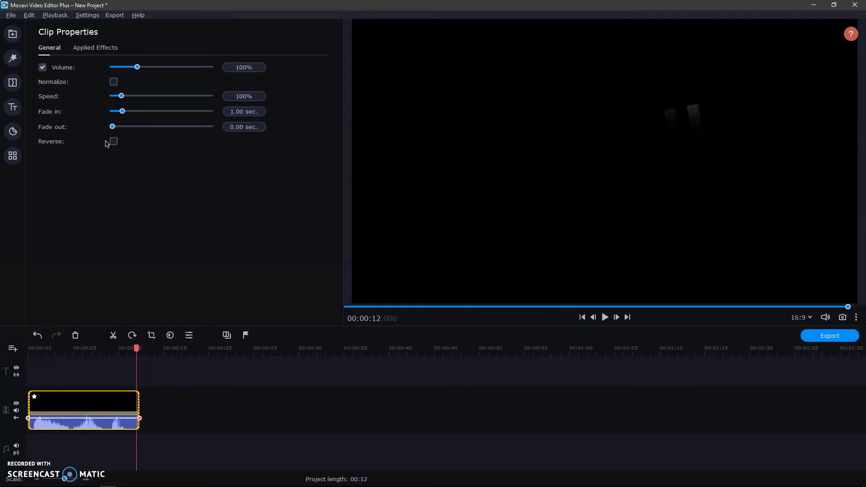
pyautogui.click(6, 160)
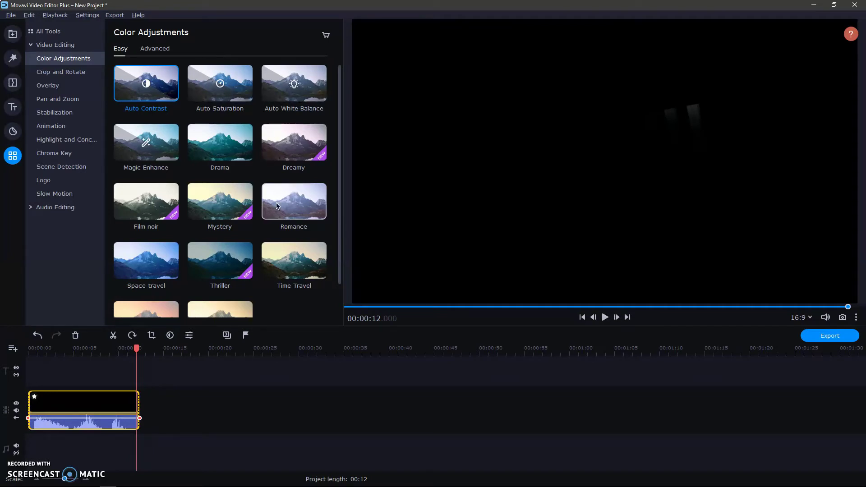
pyautogui.scroll(-1, 272, 252)
pyautogui.scroll(1, 273, 291)
pyautogui.click(151, 50)
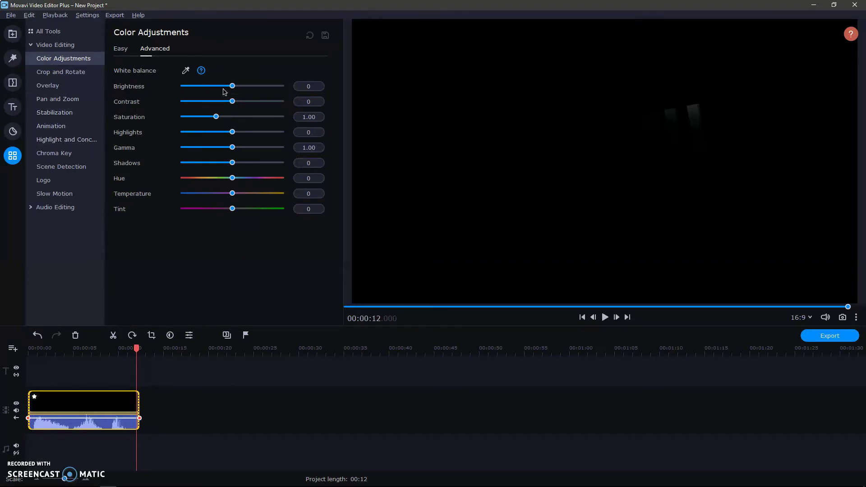
# Move the playhead to about 9.9 seconds and set the clip's brightness to 150
pyautogui.moveTo(134, 349); pyautogui.dragTo(117, 345)
pyautogui.moveTo(232, 86); pyautogui.dragTo(256, 86)
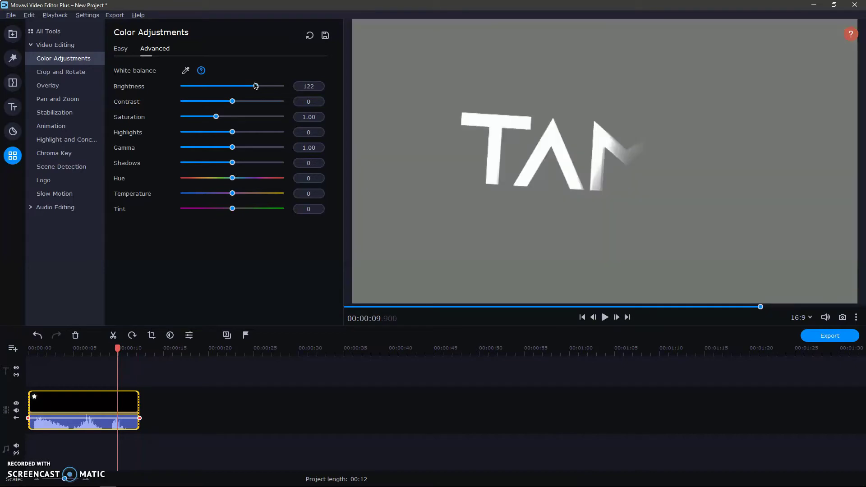
pyautogui.click(302, 86)
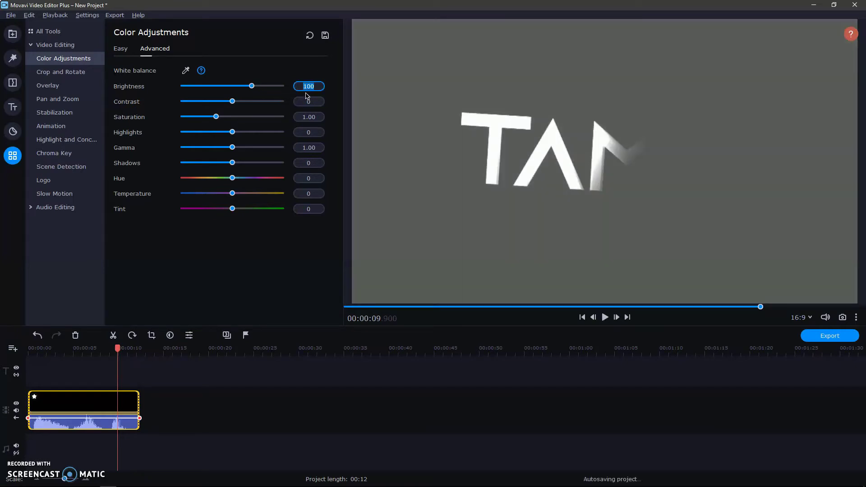
pyautogui.doubleClick(304, 86)
pyautogui.write('150')
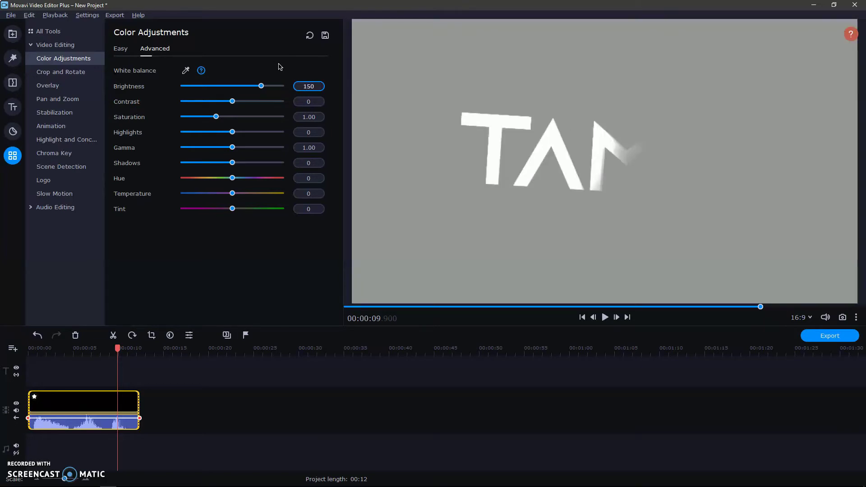
# Set the clip's brightness back to 0 and look over the contrast, highlights and shadows controls
pyautogui.doubleClick(307, 86)
pyautogui.write('0')
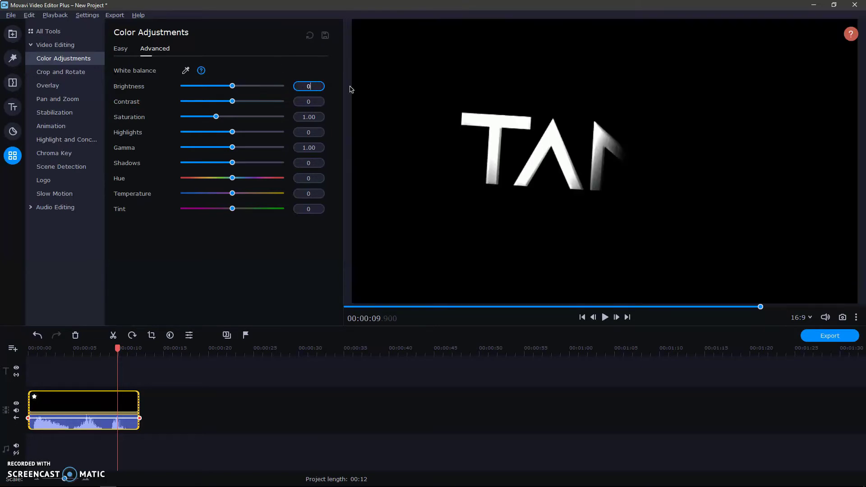
pyautogui.doubleClick(294, 97)
pyautogui.moveTo(232, 132); pyautogui.dragTo(234, 134)
pyautogui.click(315, 162)
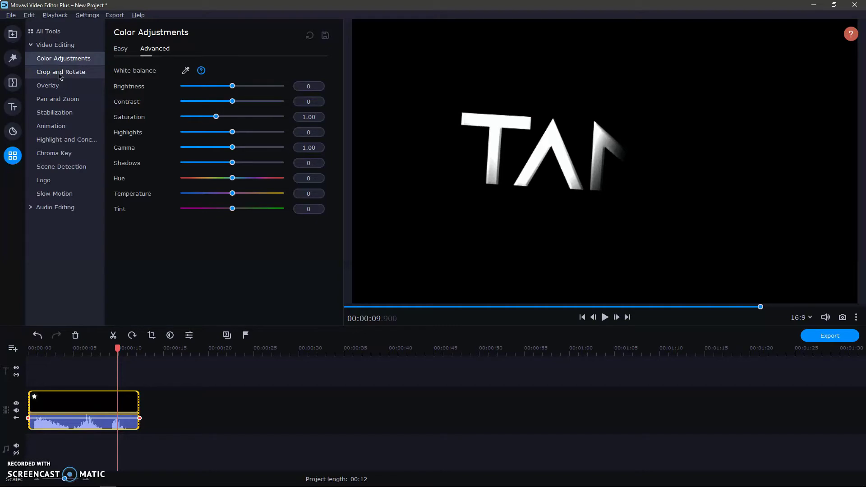
# Try tilting the clip with the Crop and Rotate straighten control and return the angle to 0°
pyautogui.click(152, 335)
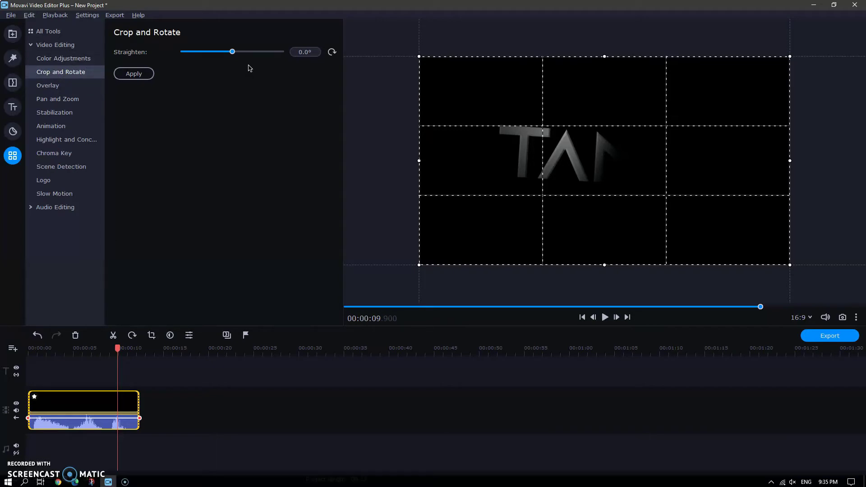
pyautogui.moveTo(235, 52); pyautogui.dragTo(251, 53)
pyautogui.doubleClick(305, 52)
pyautogui.write('0')
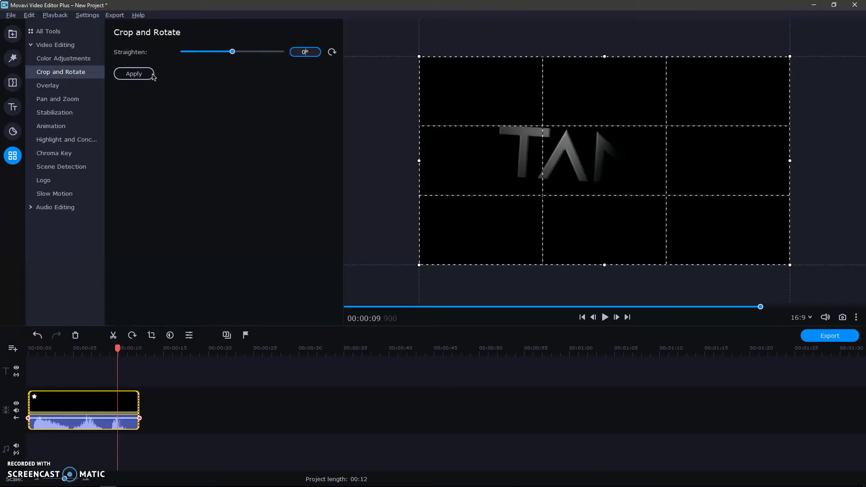
# Add 1080_60_21.51_Jun182021.mp4 from the media bin to the video track directly after the first clip
pyautogui.click(47, 86)
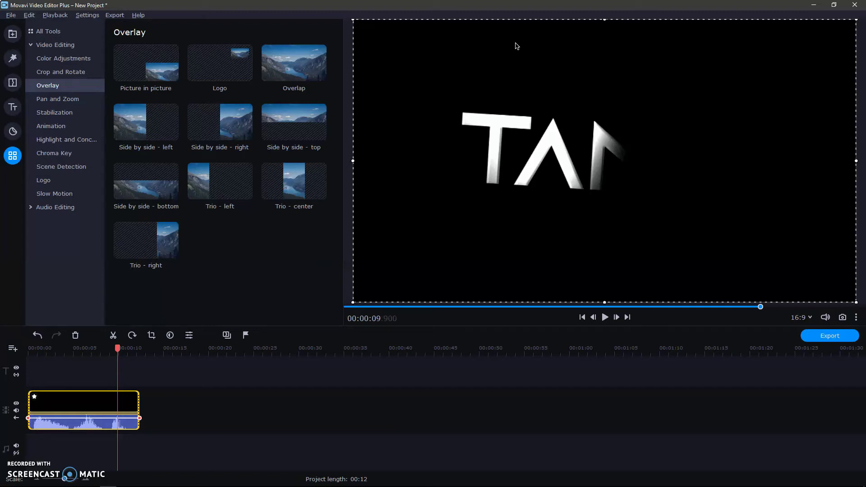
pyautogui.click(12, 34)
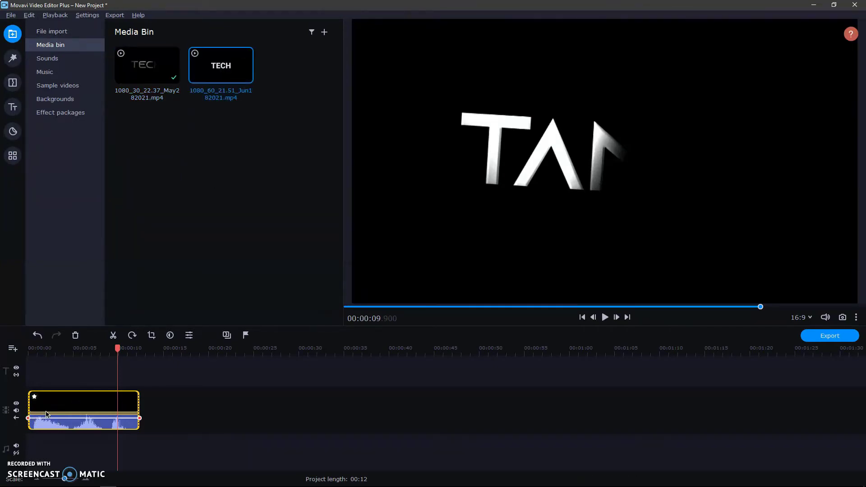
pyautogui.moveTo(208, 58); pyautogui.dragTo(137, 399)
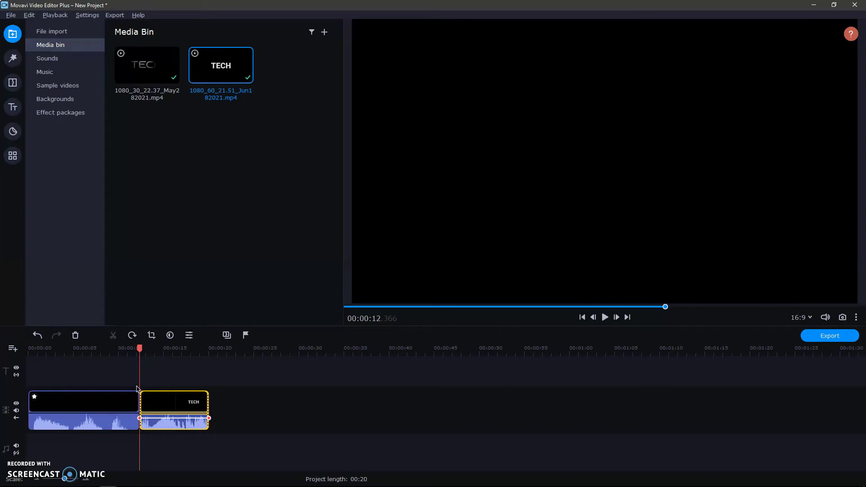
# Add a second video track and move the TECH clip onto it, starting at about 2 seconds above the first clip
pyautogui.click(12, 349)
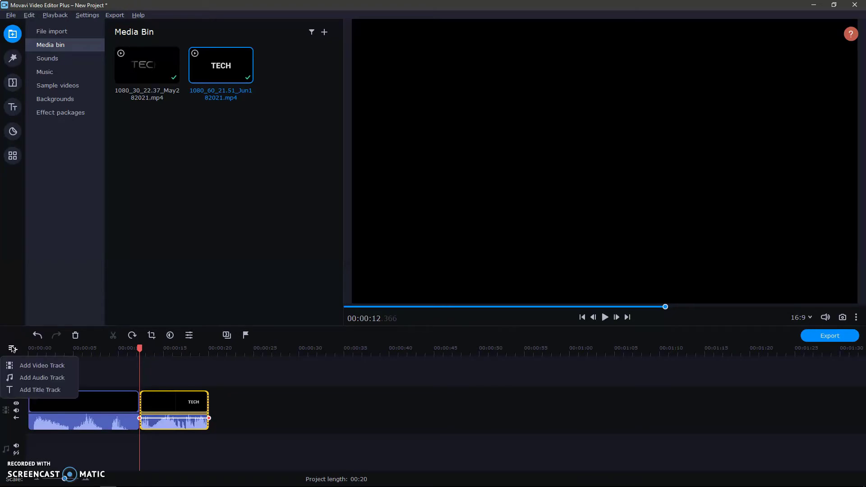
pyautogui.click(49, 366)
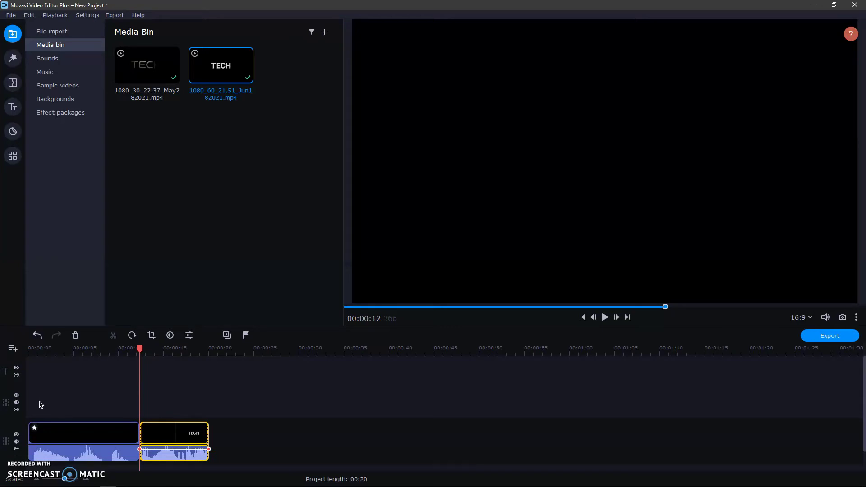
pyautogui.moveTo(167, 428); pyautogui.dragTo(83, 405)
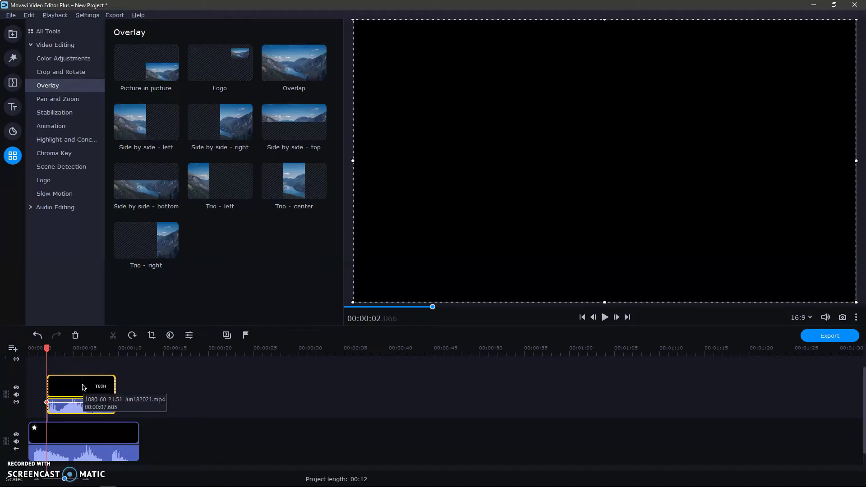
# Play the stacked clips from near the start of the timeline, pausing after the upper clip begins
pyautogui.moveTo(47, 350); pyautogui.dragTo(31, 349)
pyautogui.press('space')
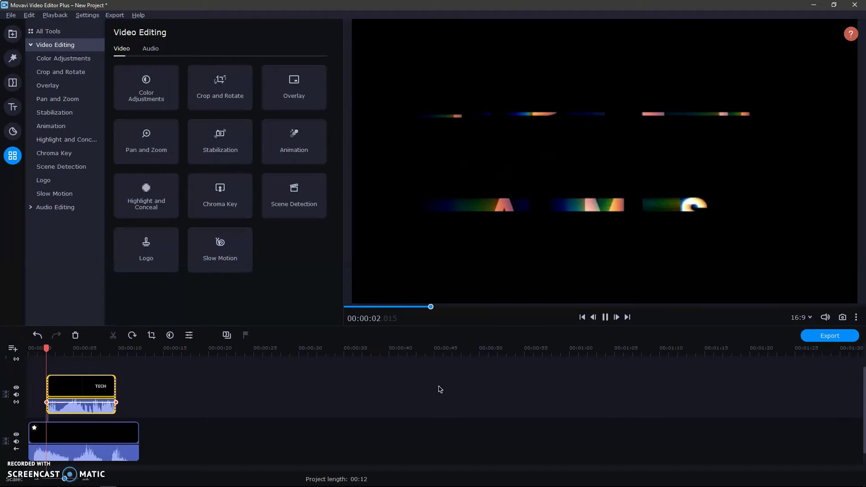
pyautogui.press('space')
# Overlay the upper TECH clip as a picture in picture, shrinking it to under half the frame width in the frame's upper-left corner
pyautogui.click(83, 388)
pyautogui.click(290, 87)
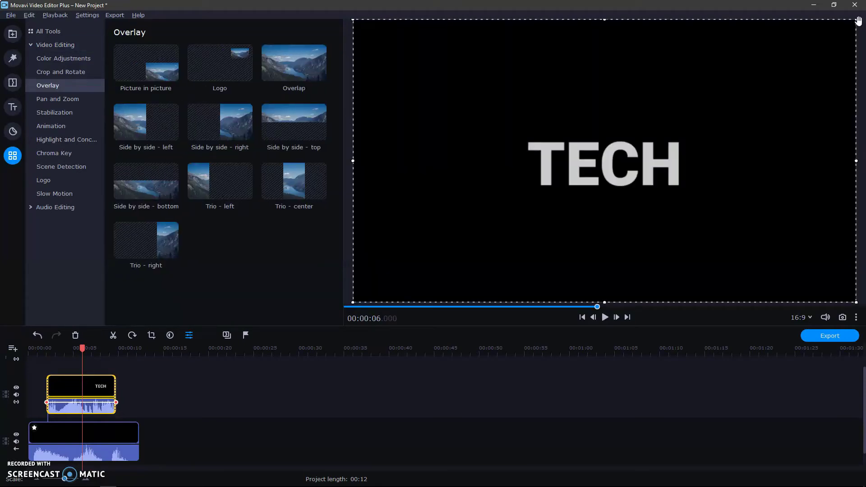
pyautogui.moveTo(856, 22); pyautogui.dragTo(569, 194)
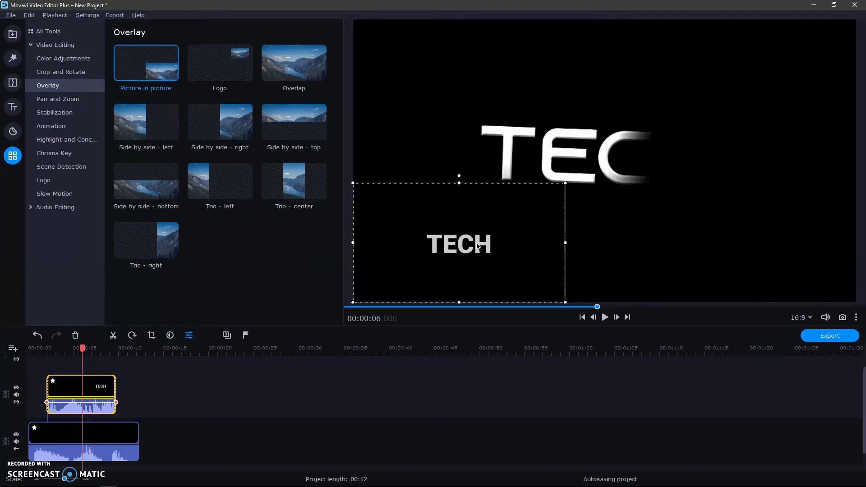
pyautogui.moveTo(477, 246); pyautogui.dragTo(479, 85)
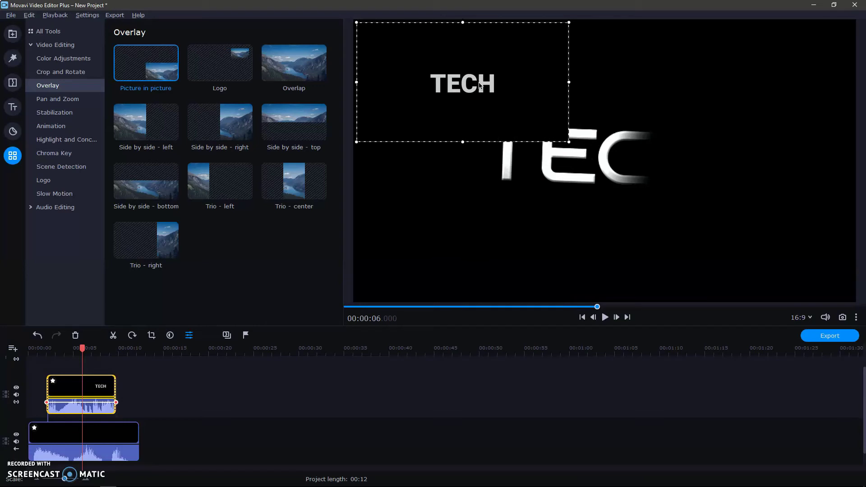
# Preview the picture-in-picture overlay from the start of the timeline
pyautogui.moveTo(81, 353); pyautogui.dragTo(77, 350)
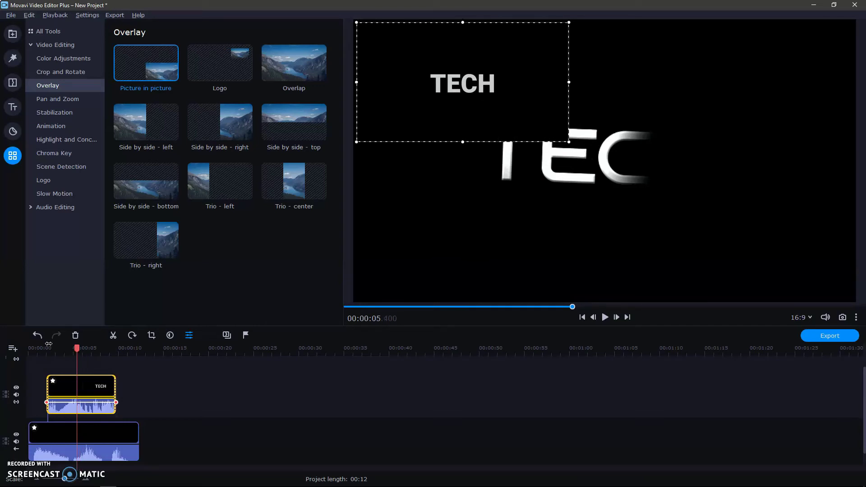
pyautogui.click(35, 349)
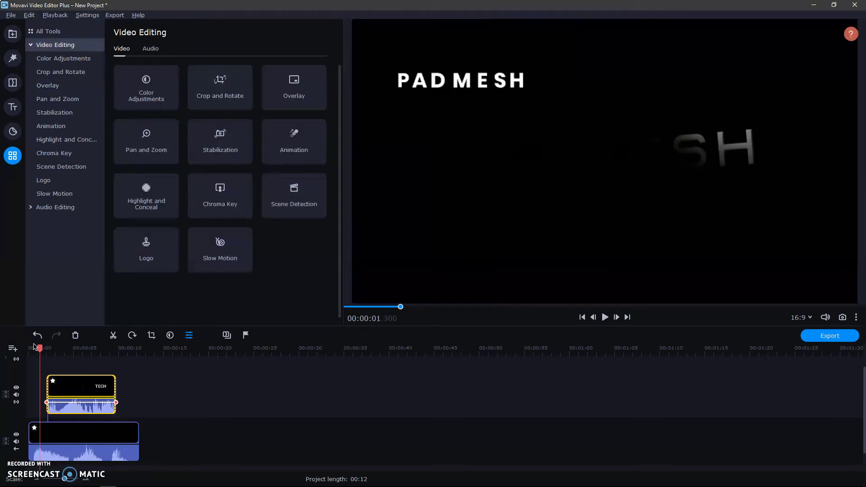
pyautogui.click(605, 318)
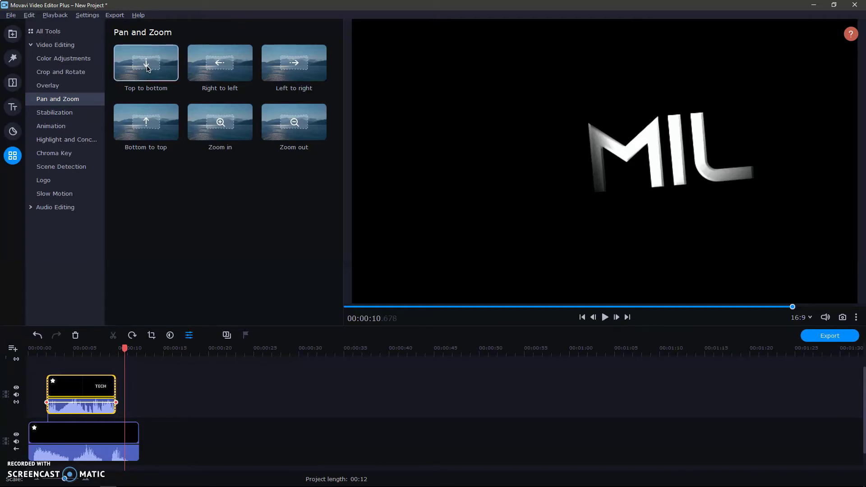
# Apply the Top to bottom pan and zoom to the lower clip at about 2.5 seconds and preview it
pyautogui.moveTo(147, 67); pyautogui.dragTo(50, 429)
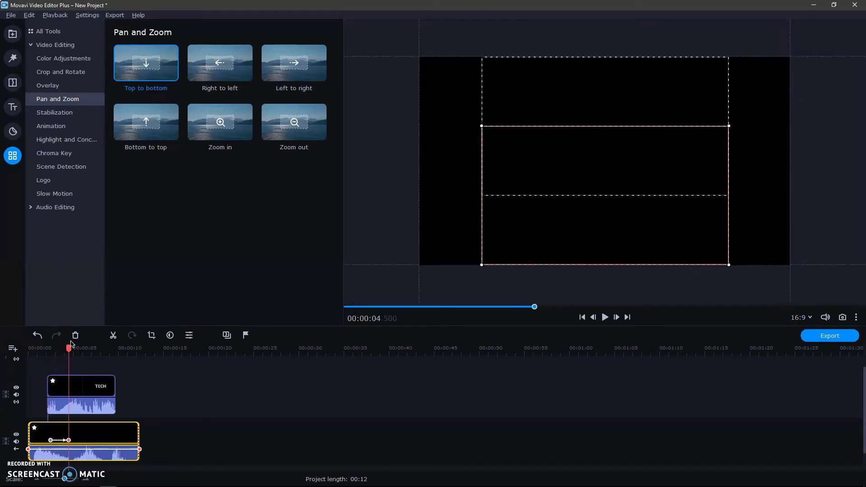
pyautogui.moveTo(53, 353); pyautogui.dragTo(45, 354)
pyautogui.click(605, 317)
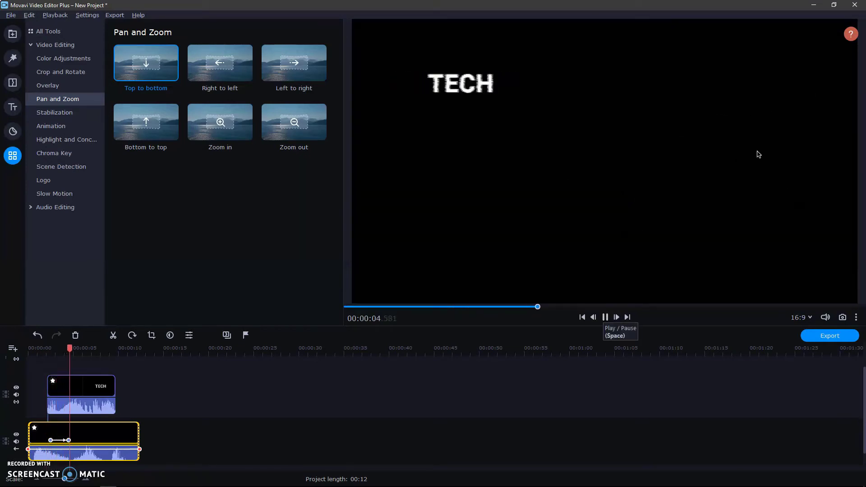
pyautogui.click(605, 317)
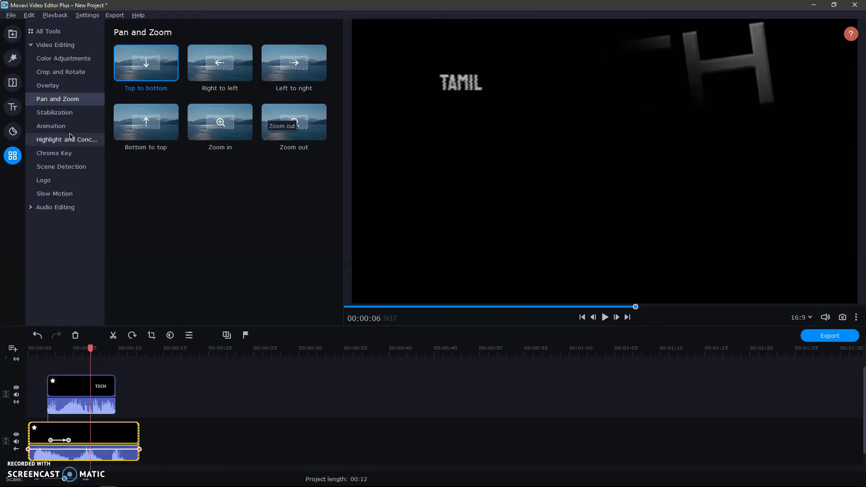
# View the Stabilization tool and remove all pan and zoom keyframes from the lower clip
pyautogui.click(53, 112)
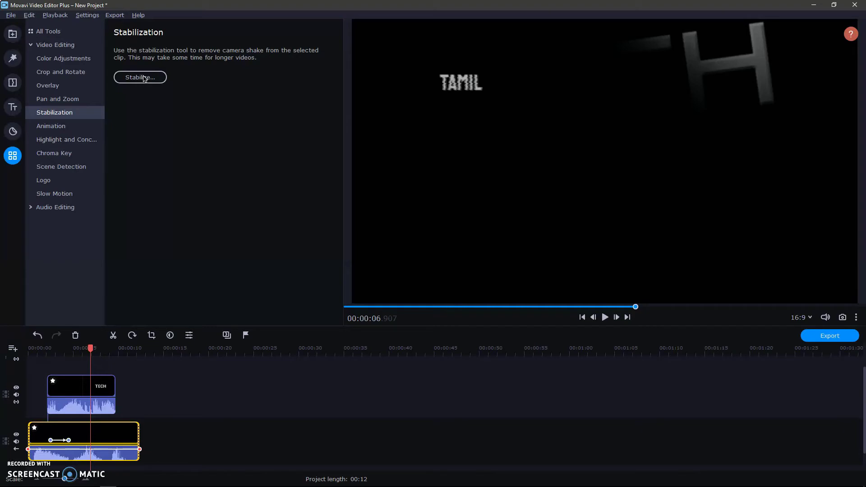
pyautogui.rightClick(50, 440)
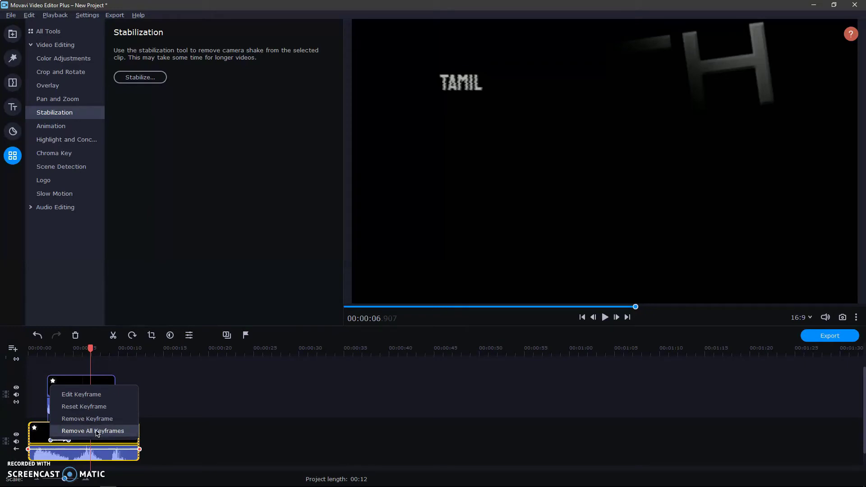
pyautogui.click(96, 431)
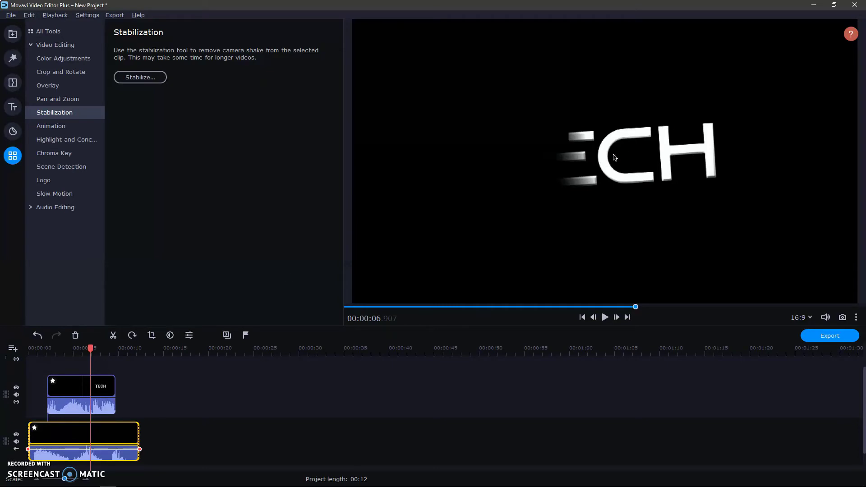
# Add an advanced animation keyframe pair to the upper TECH clip, starting at about 4.35 seconds
pyautogui.click(47, 128)
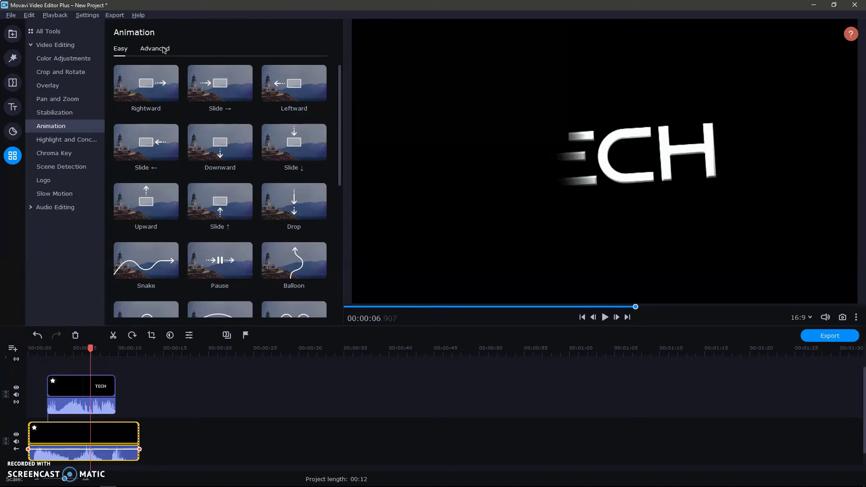
pyautogui.click(68, 387)
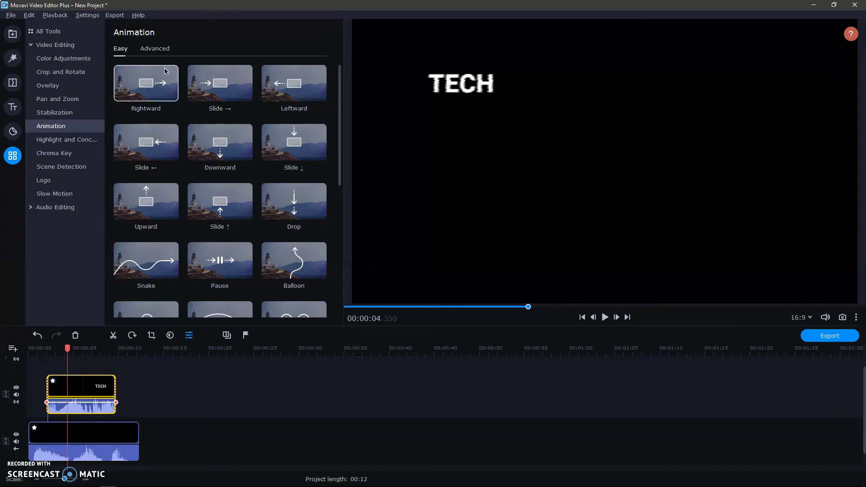
pyautogui.click(155, 49)
pyautogui.click(133, 124)
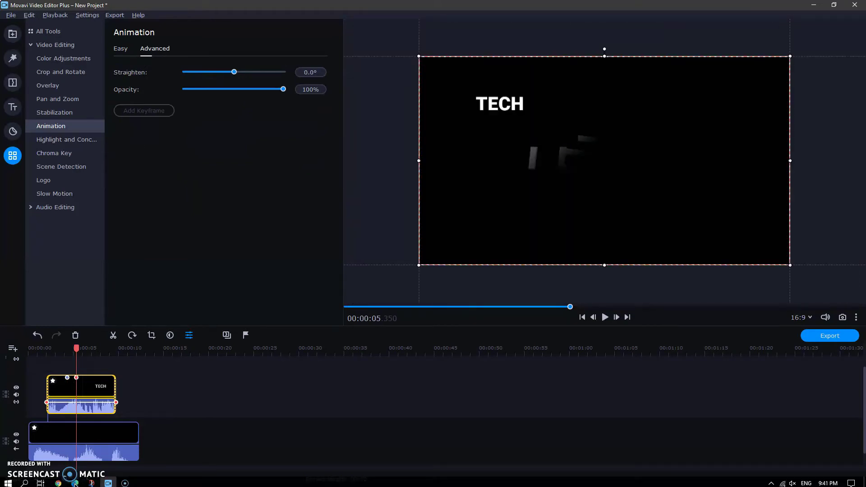
pyautogui.moveTo(59, 480); pyautogui.dragTo(72, 482)
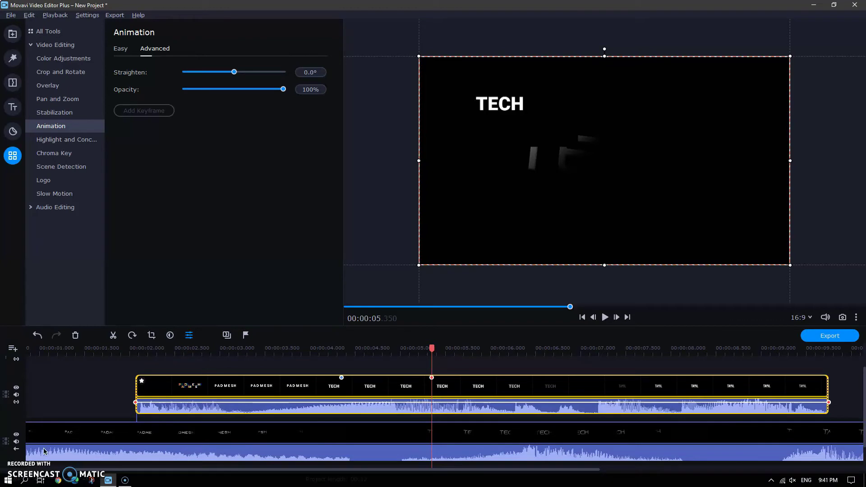
pyautogui.click(36, 481)
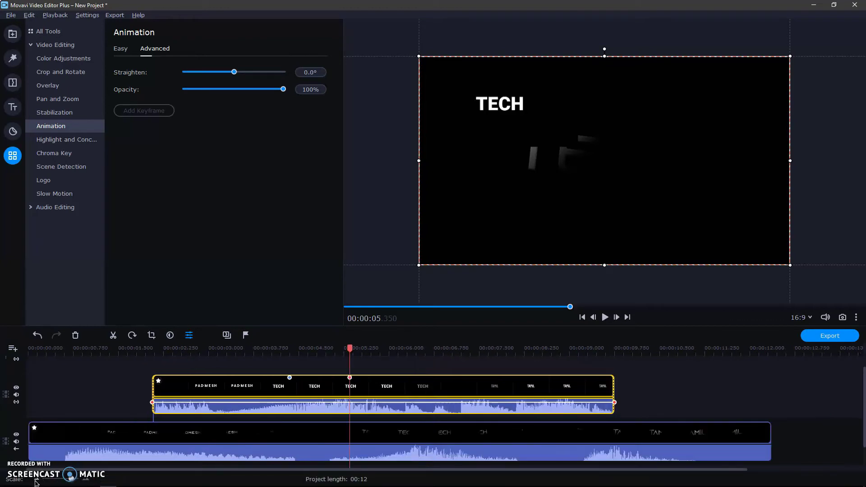
pyautogui.click(77, 482)
pyautogui.click(85, 481)
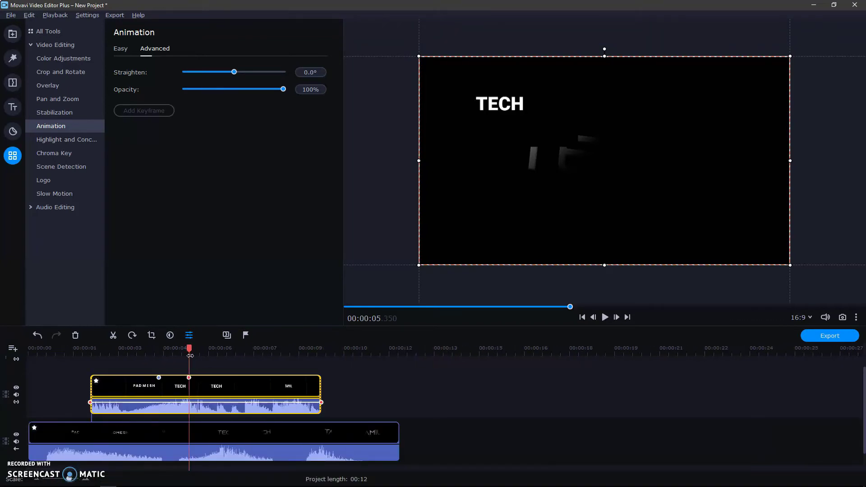
# Preview the upper clip's keyframe animation from just before its first keyframe
pyautogui.click(150, 348)
pyautogui.click(605, 317)
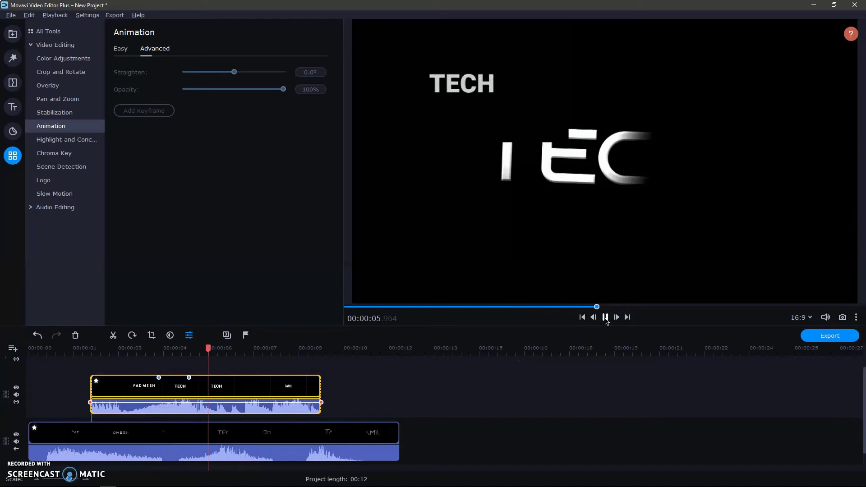
pyautogui.click(605, 317)
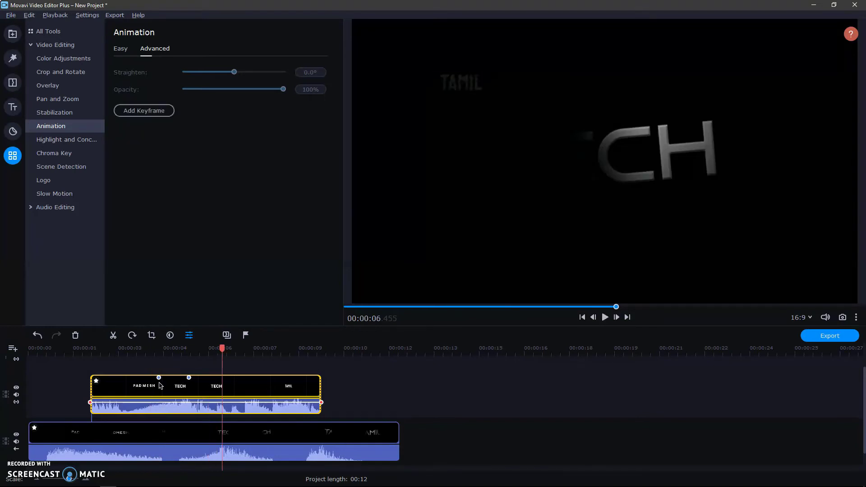
# Edit the upper clip's two animation keyframes, moving the clip horizontally to the right in the frame at the second keyframe
pyautogui.rightClick(158, 377)
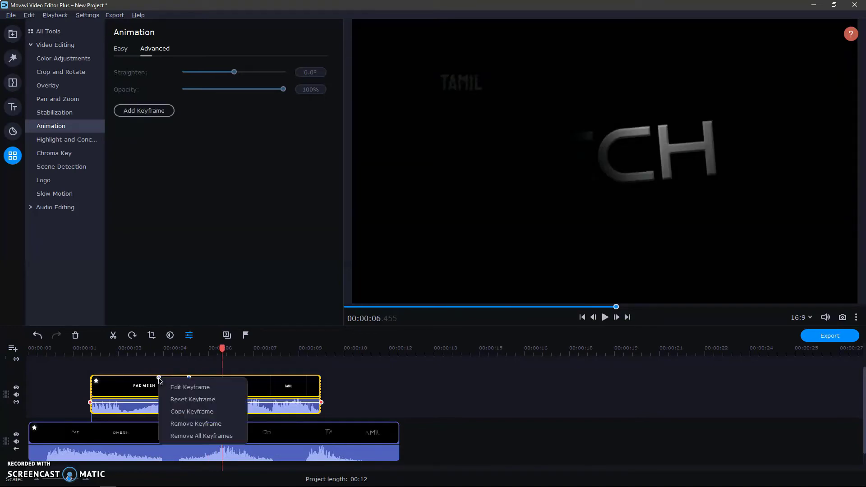
pyautogui.click(180, 388)
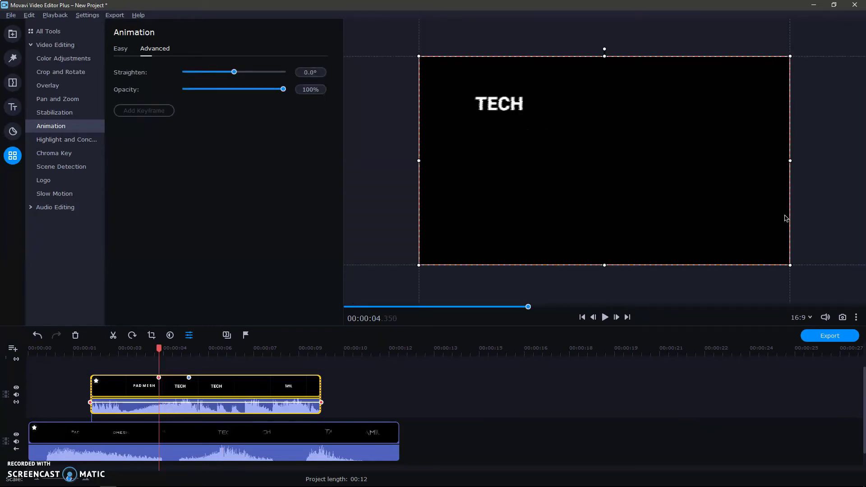
pyautogui.moveTo(599, 162); pyautogui.dragTo(539, 120)
pyautogui.rightClick(189, 377)
pyautogui.click(212, 385)
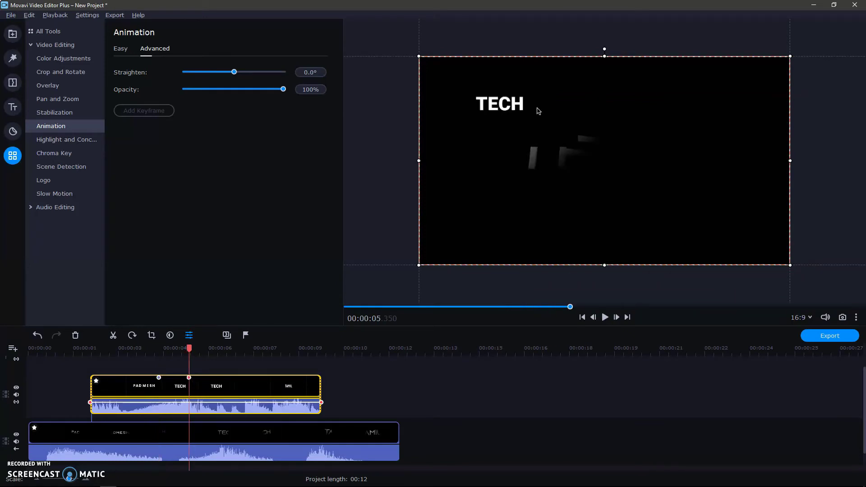
pyautogui.moveTo(533, 134); pyautogui.dragTo(671, 134)
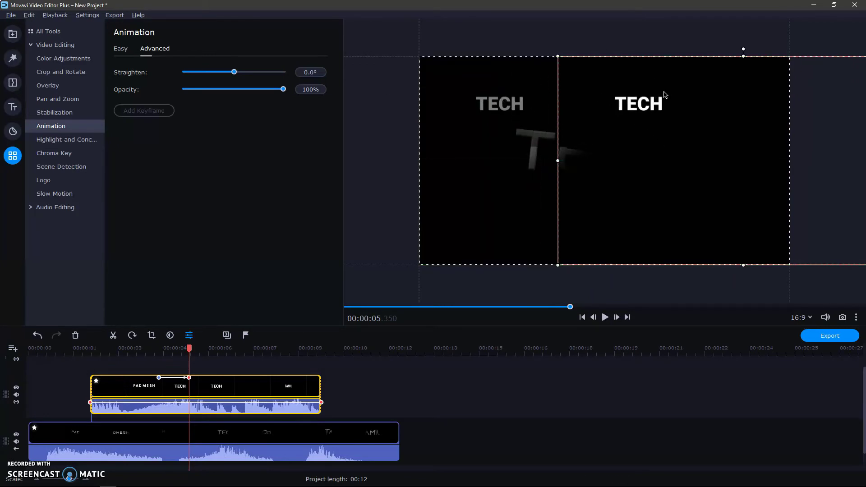
# Preview the horizontal movement of the upper clip from about 3.5 seconds
pyautogui.moveTo(189, 347); pyautogui.dragTo(134, 347)
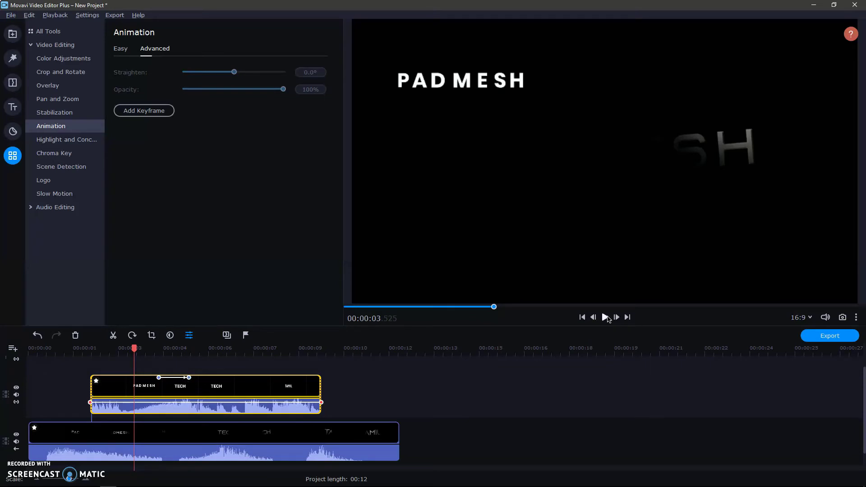
pyautogui.click(605, 318)
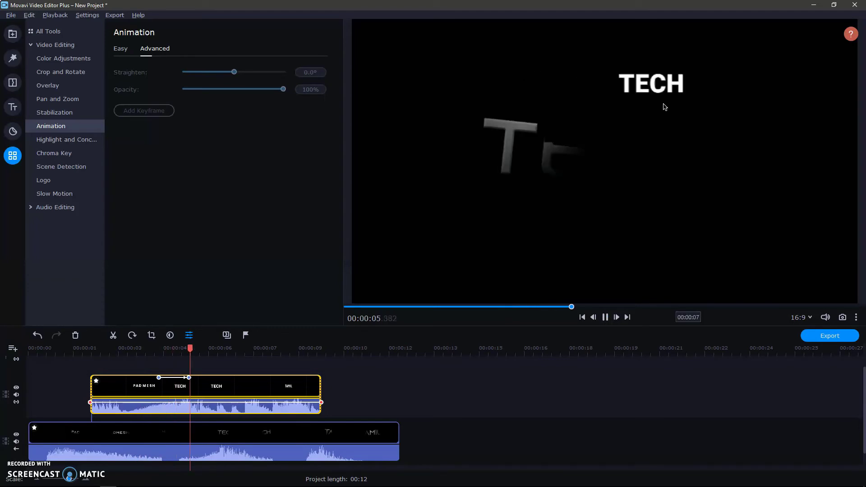
pyautogui.click(605, 317)
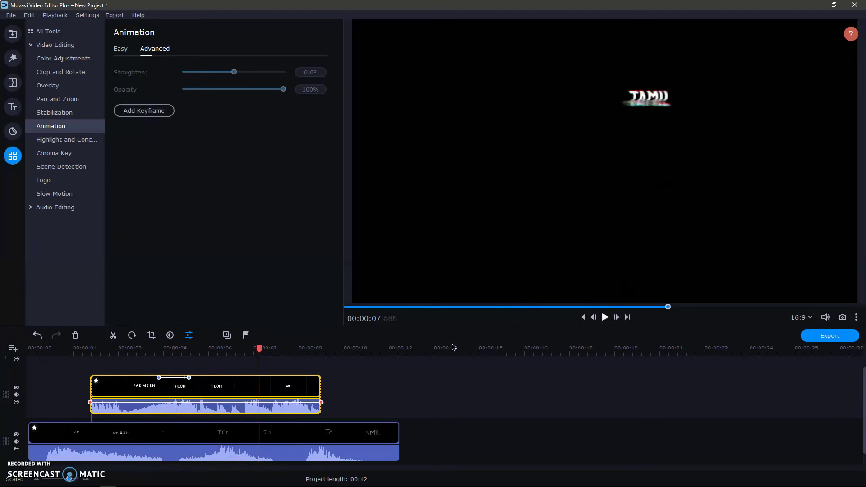
# Shift the upper clip's keyframe pair slightly earlier and remove all of its animation keyframes
pyautogui.moveTo(185, 377)
pyautogui.mouseDown()
pyautogui.moveTo(275, 378)
pyautogui.moveTo(180, 378)
pyautogui.mouseUp()
pyautogui.rightClick(180, 378)
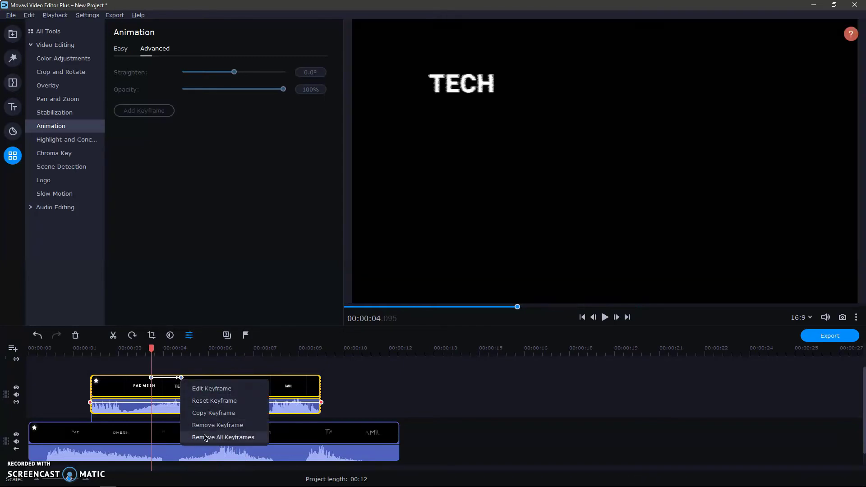
pyautogui.click(230, 437)
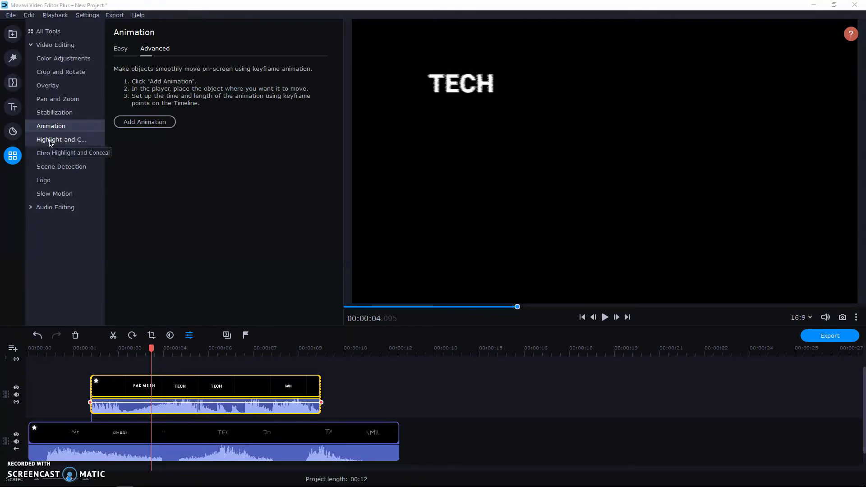
# Set up a rectangular highlight with an outline and 70% opacity, placed over the lower part of the TECH text
pyautogui.click(51, 143)
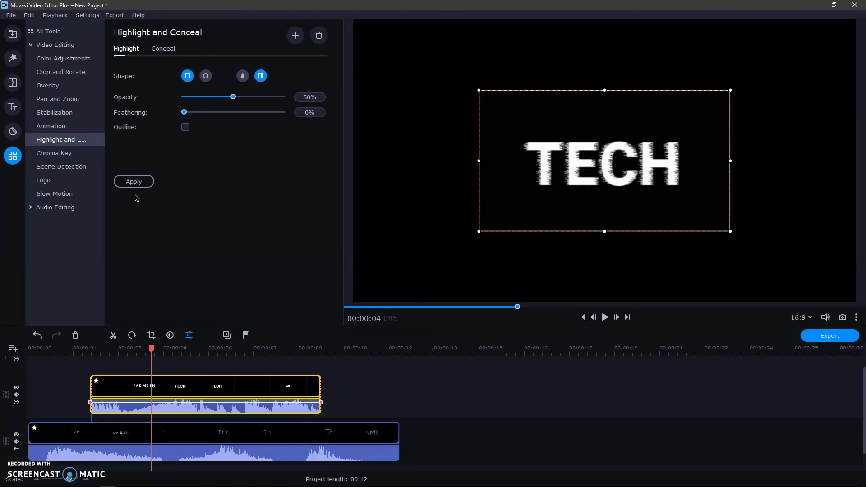
pyautogui.click(186, 128)
pyautogui.moveTo(609, 131); pyautogui.dragTo(607, 205)
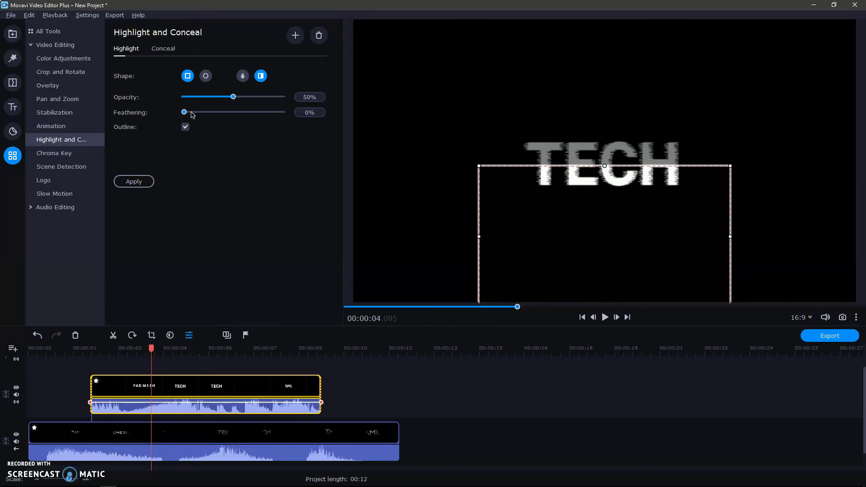
pyautogui.moveTo(184, 112)
pyautogui.mouseDown()
pyautogui.moveTo(208, 112)
pyautogui.moveTo(183, 112)
pyautogui.mouseUp()
pyautogui.moveTo(233, 97); pyautogui.dragTo(256, 96)
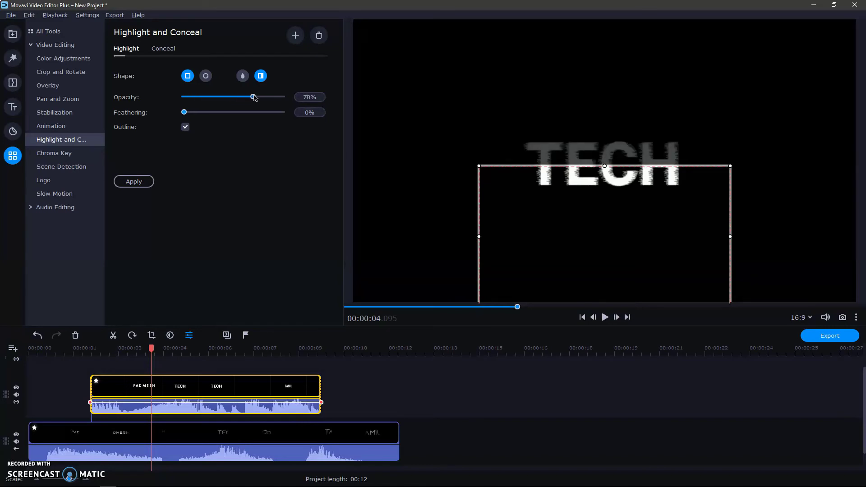
pyautogui.moveTo(645, 262); pyautogui.dragTo(637, 243)
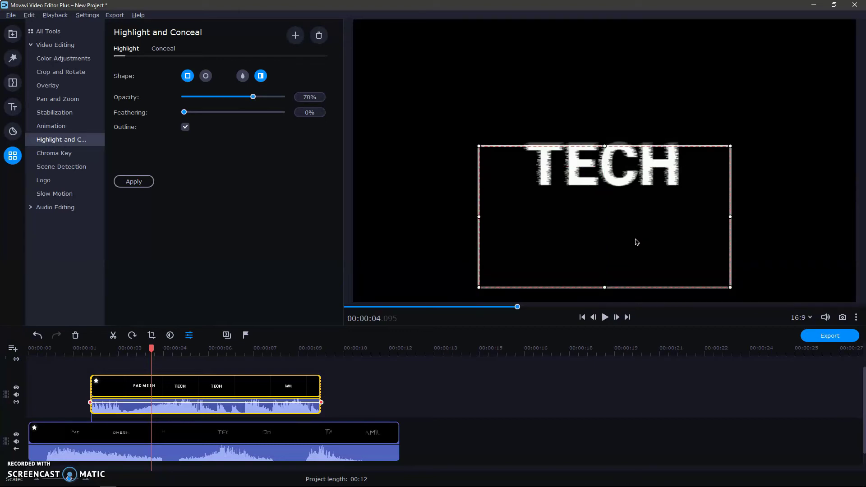
# Check the Conceal settings, turn off the highlight's outline and remove the highlight from the upper clip
pyautogui.click(163, 49)
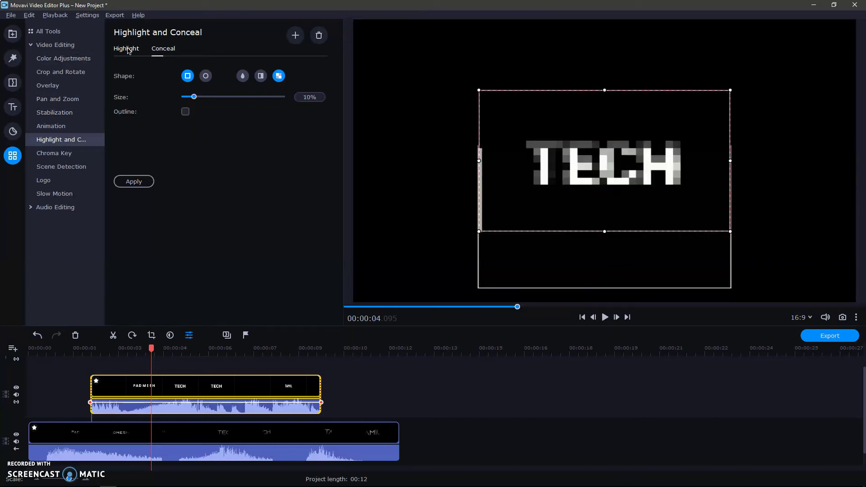
pyautogui.click(128, 51)
pyautogui.click(186, 127)
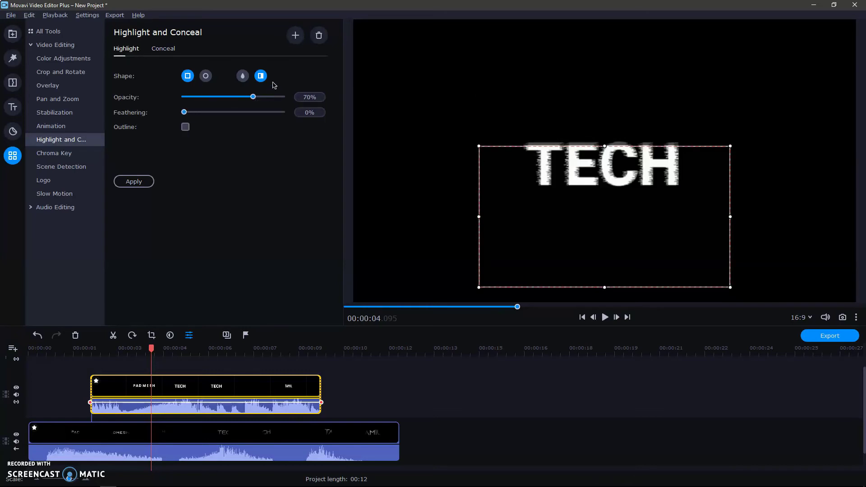
pyautogui.click(319, 35)
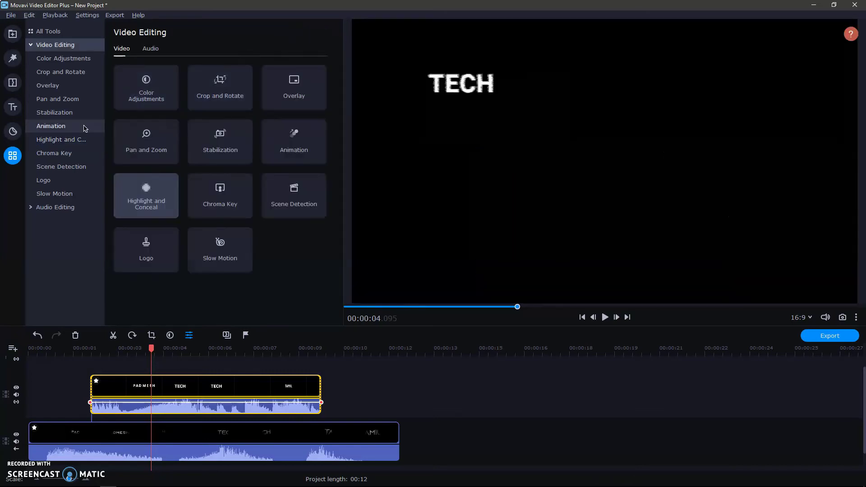
# Set up a rectangular blur conceal area over the lower part of the TECH text with 62% opacity
pyautogui.click(83, 139)
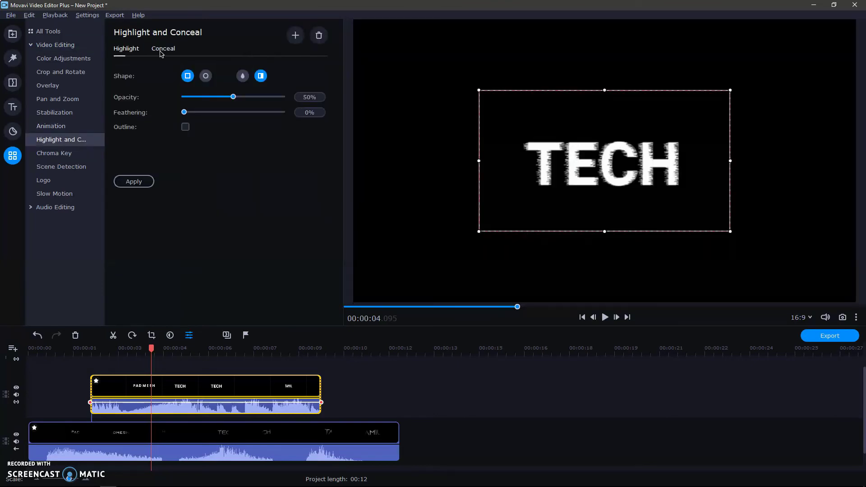
pyautogui.click(160, 49)
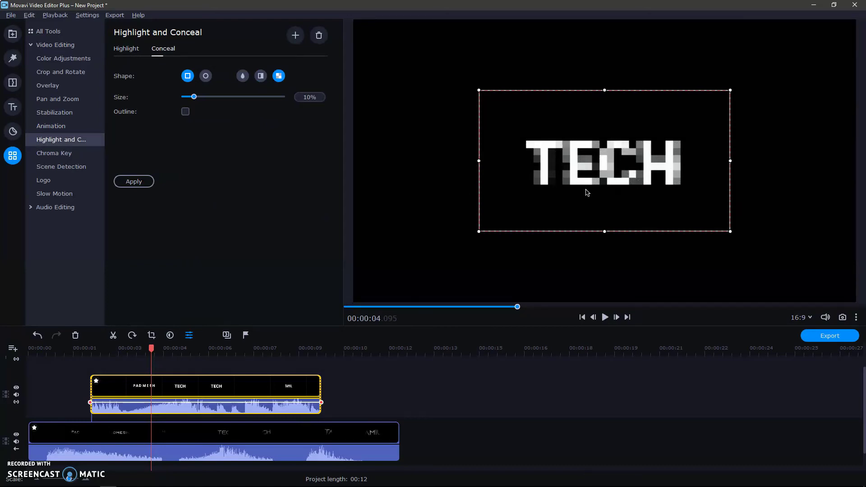
pyautogui.click(242, 75)
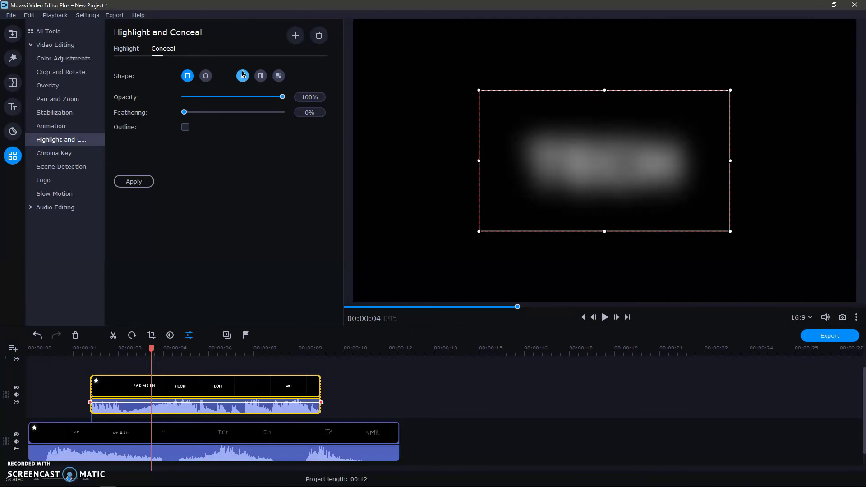
pyautogui.moveTo(617, 151); pyautogui.dragTo(618, 211)
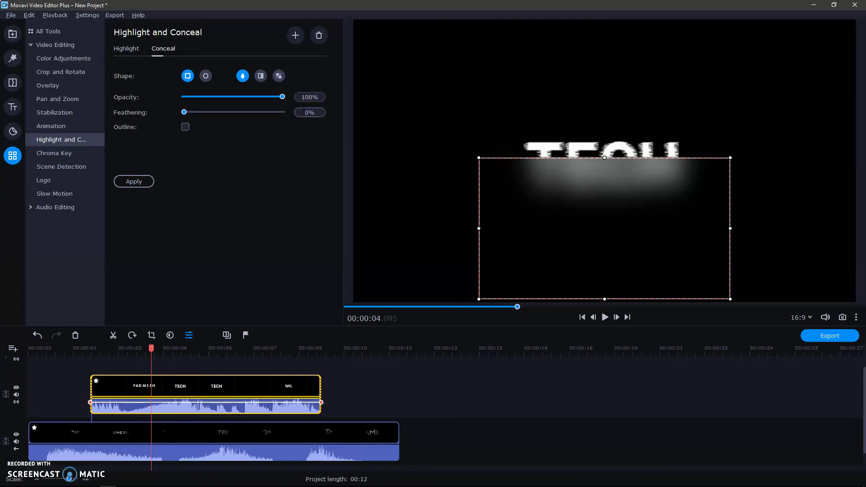
pyautogui.moveTo(280, 98); pyautogui.dragTo(246, 100)
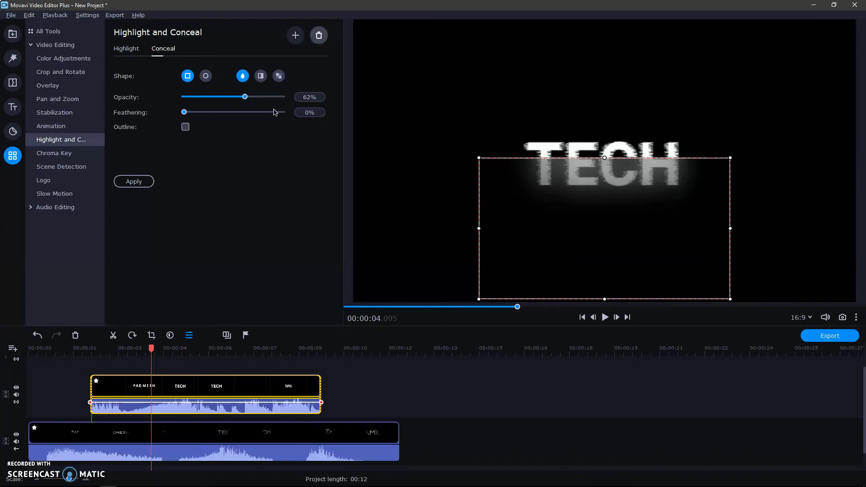
# Key out the green background of the subscribe clip with tolerance 86, edges 20 and increased noise, and apply the chroma key
pyautogui.click(56, 153)
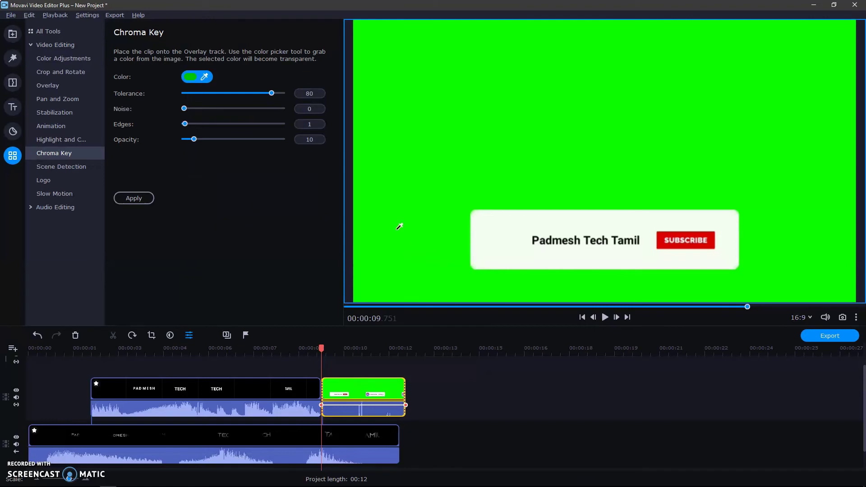
pyautogui.click(409, 92)
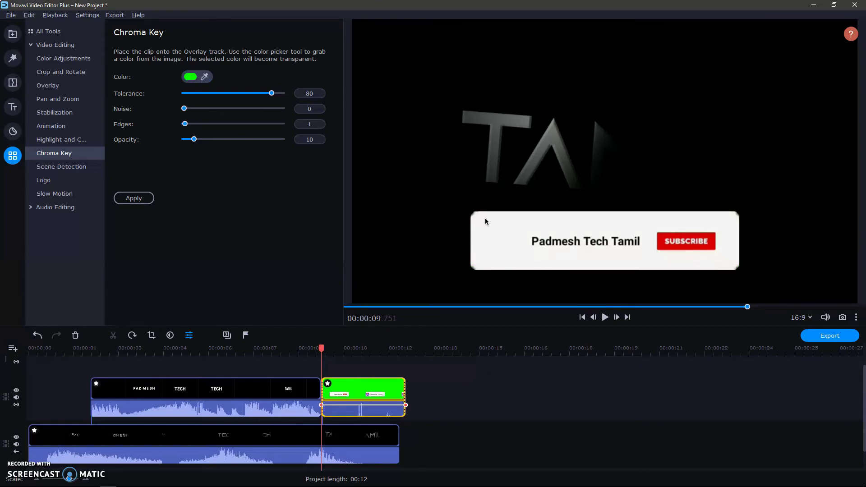
pyautogui.moveTo(271, 94); pyautogui.dragTo(277, 95)
pyautogui.moveTo(185, 125); pyautogui.dragTo(205, 124)
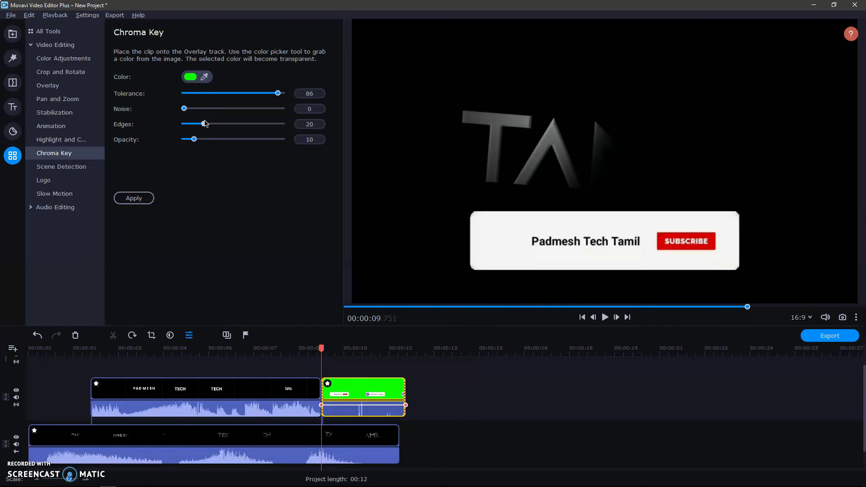
pyautogui.moveTo(184, 109); pyautogui.dragTo(204, 110)
pyautogui.click(134, 198)
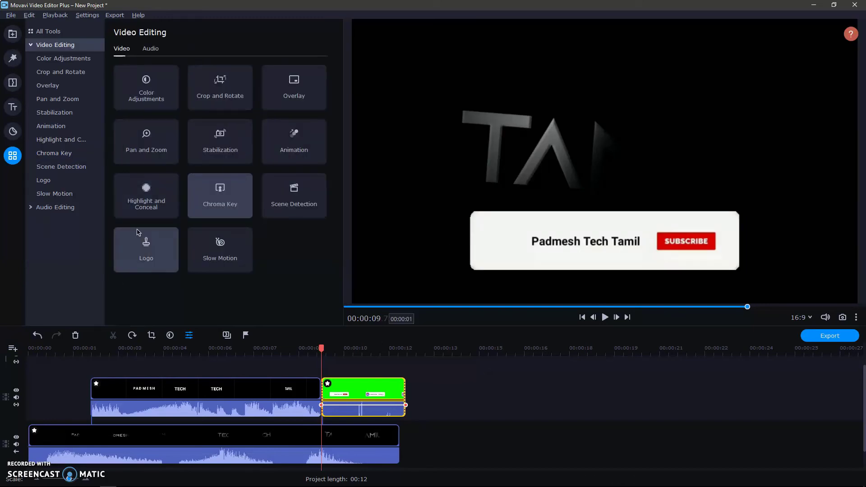
# Look over the Scene Detection, Logo and Slow Motion tools for the black upper clip without choosing a logo file
pyautogui.click(70, 167)
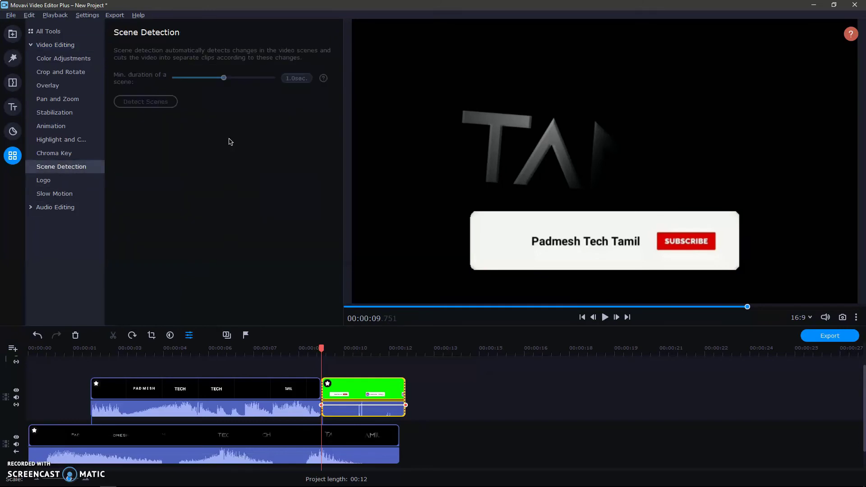
pyautogui.click(262, 394)
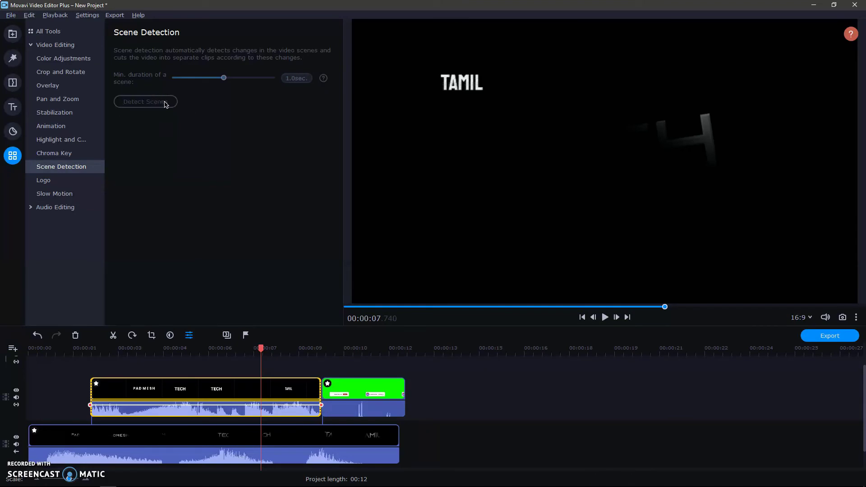
pyautogui.click(52, 186)
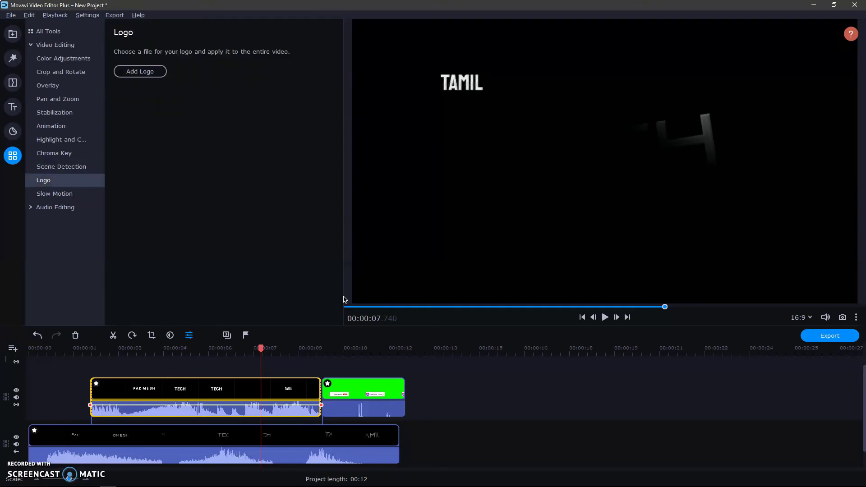
pyautogui.click(136, 72)
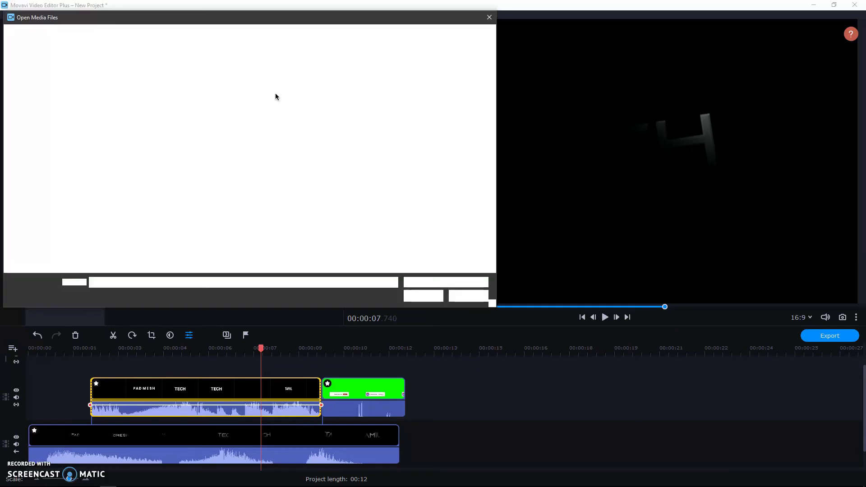
pyautogui.click(489, 15)
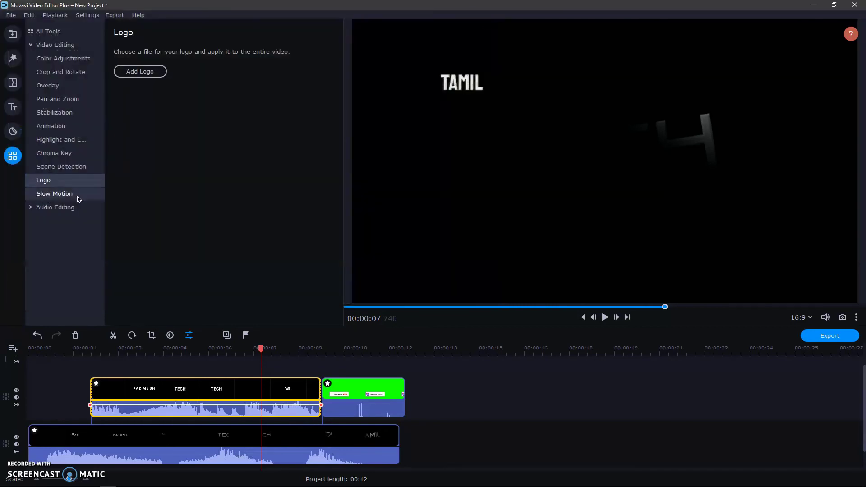
pyautogui.click(43, 194)
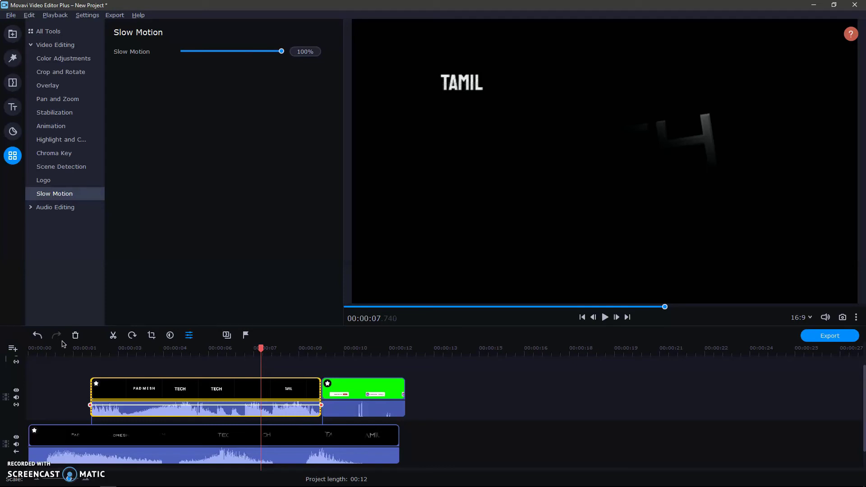
# Delete the black clip from the overlay track and select the lower clip at about 5.4 seconds
pyautogui.click(37, 336)
pyautogui.click(195, 389)
pyautogui.click(75, 336)
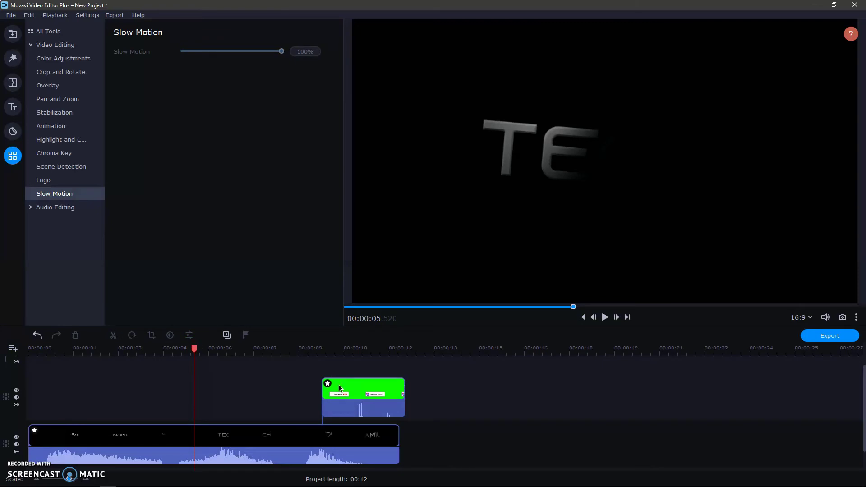
pyautogui.click(190, 436)
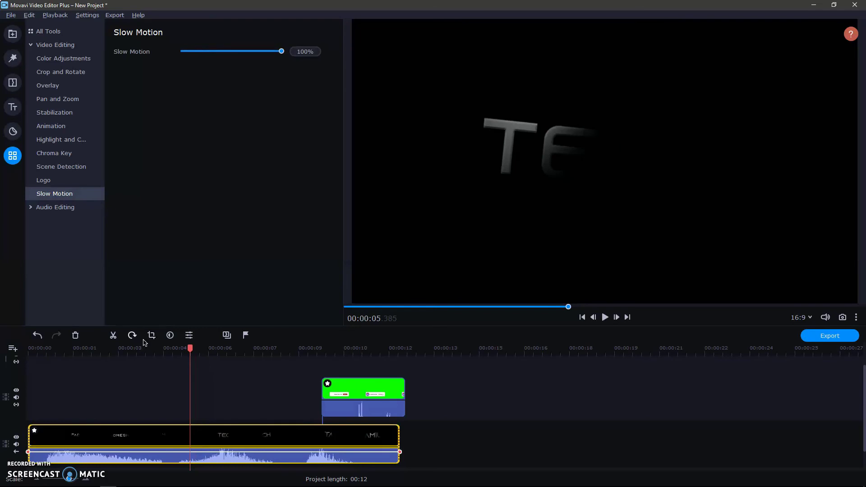
# Split the lower clip at about 5.4 seconds and again at about 4.4 seconds
pyautogui.click(113, 336)
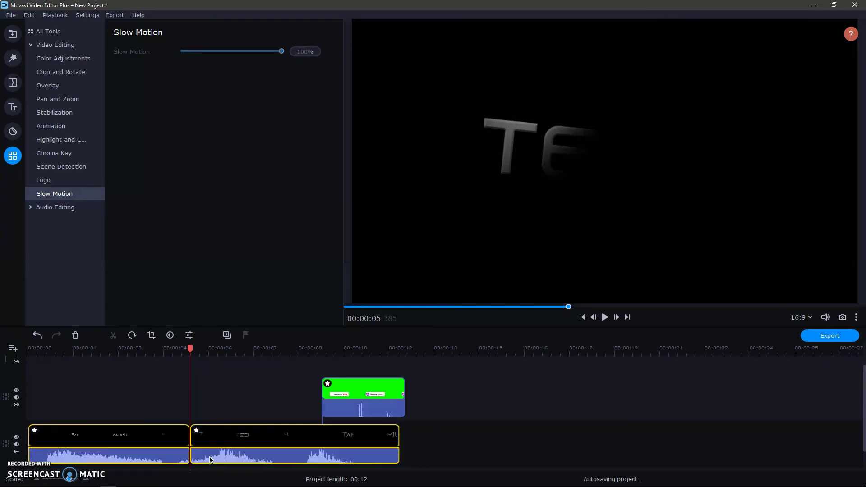
pyautogui.hotkey('ctrl', 'z')
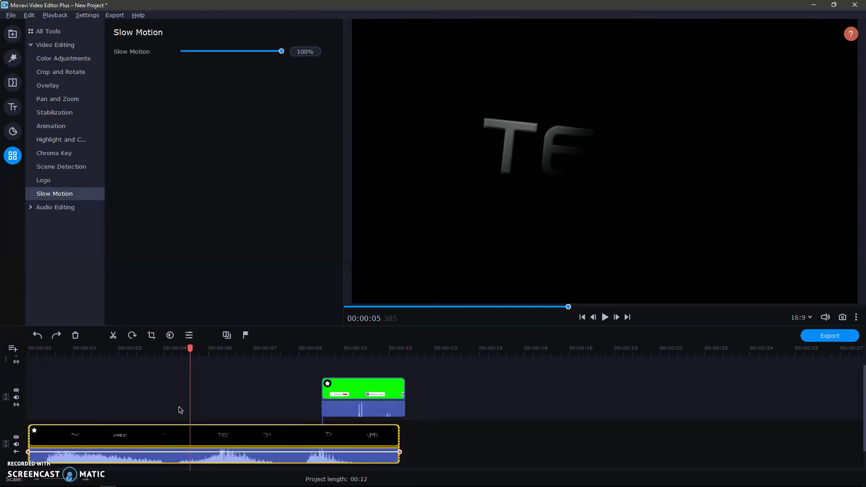
pyautogui.click(113, 337)
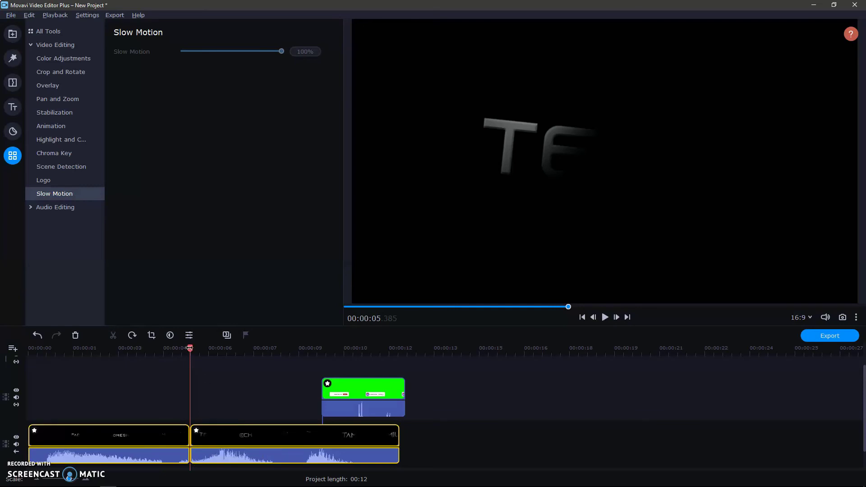
pyautogui.moveTo(169, 351); pyautogui.dragTo(161, 348)
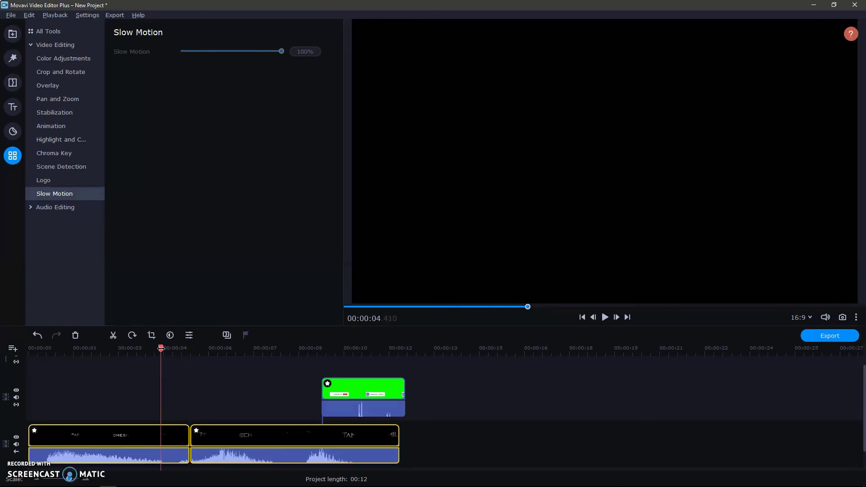
pyautogui.hotkey('ctrl', 'b')
# Rotate the selected lower clips a quarter turn with the frame at about 2.9 seconds shown, and undo the rotation
pyautogui.moveTo(160, 361); pyautogui.dragTo(114, 364)
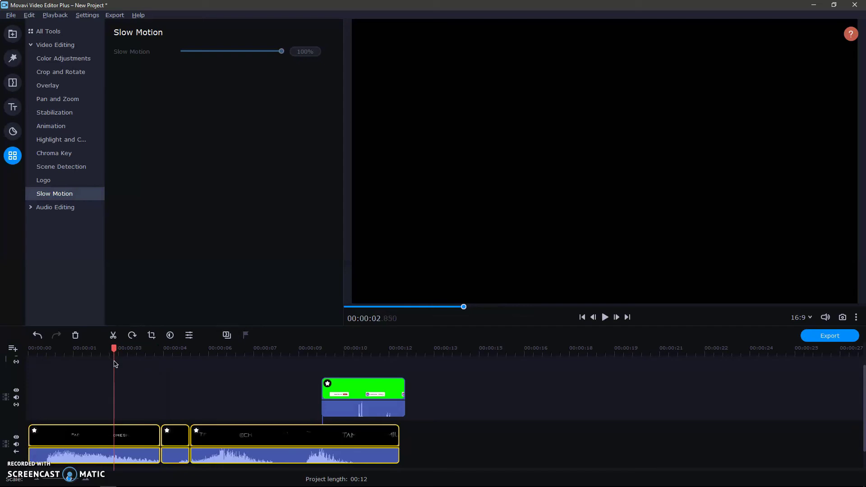
pyautogui.click(131, 336)
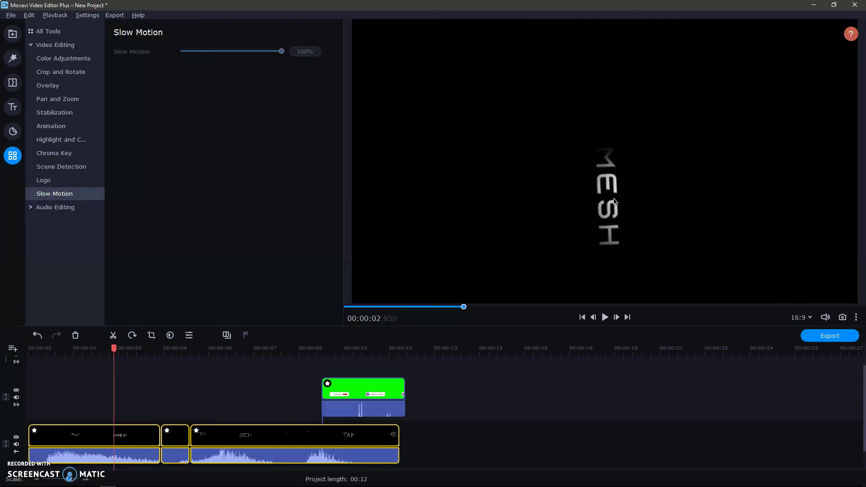
pyautogui.hotkey('ctrl', 'z')
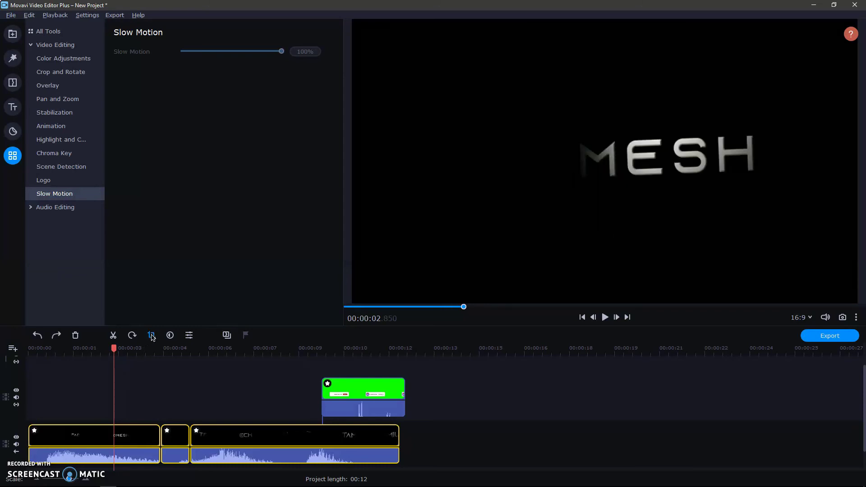
# Look over the Crop and Rotate, easy and advanced Color Adjustments, Clip Properties, Applied Effects and Transition Effects settings
pyautogui.click(152, 335)
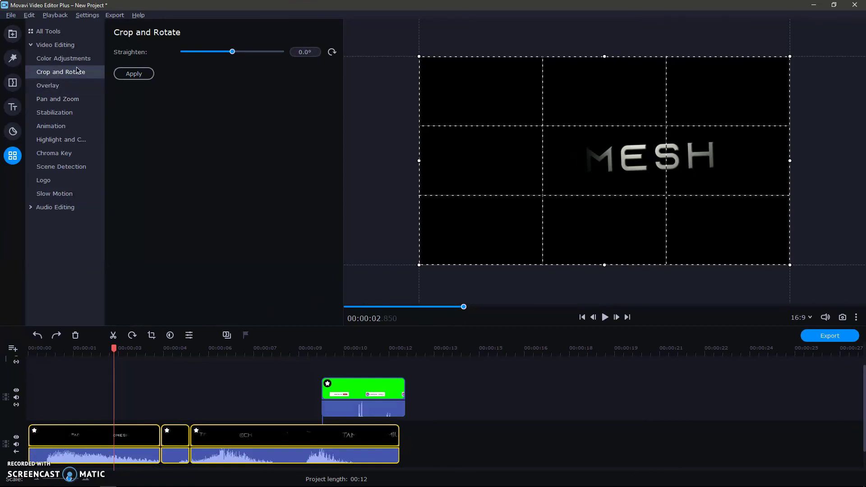
pyautogui.click(170, 336)
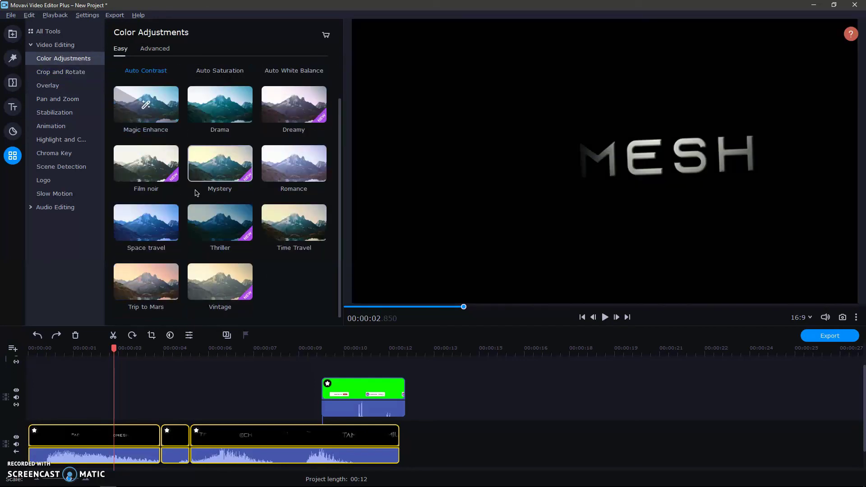
pyautogui.click(155, 49)
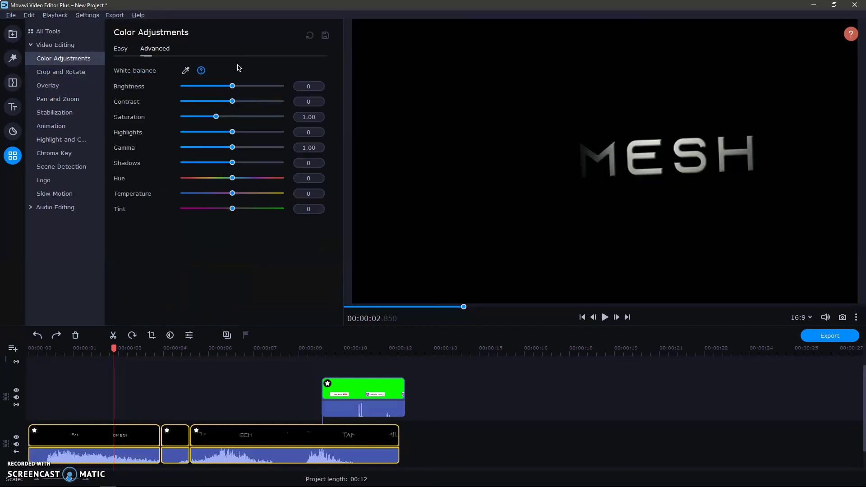
pyautogui.click(189, 335)
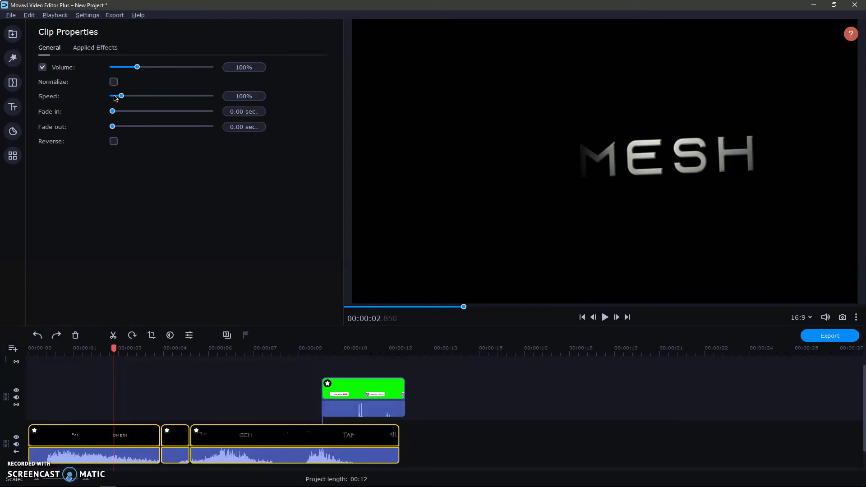
pyautogui.click(96, 47)
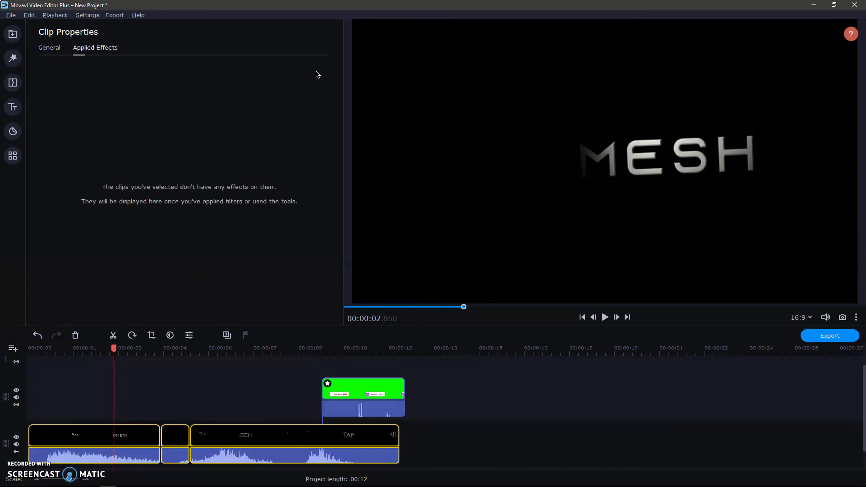
pyautogui.click(227, 335)
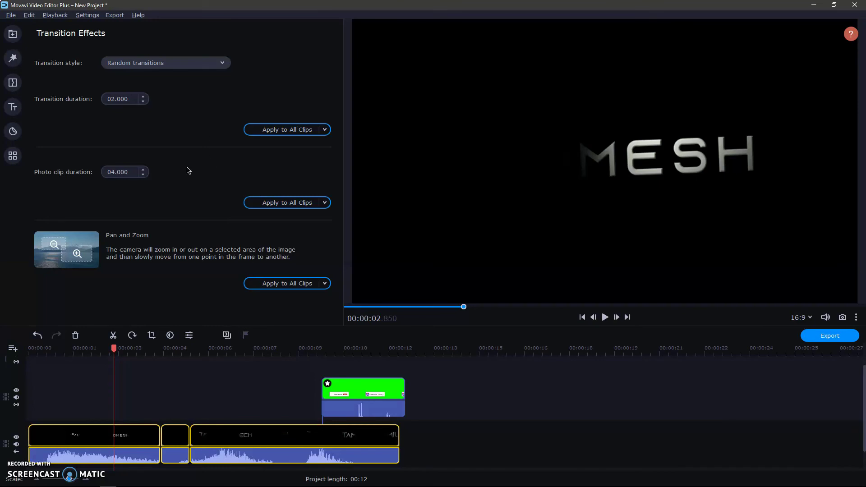
# Place the Parallax 1 transition on the cut between the first and second lower clips
pyautogui.click(13, 83)
pyautogui.scroll(-1, 212, 92)
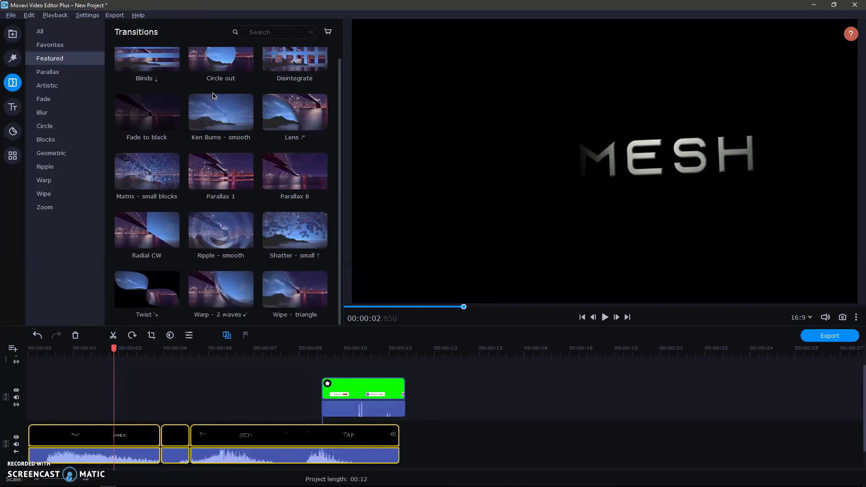
pyautogui.scroll(1, 214, 96)
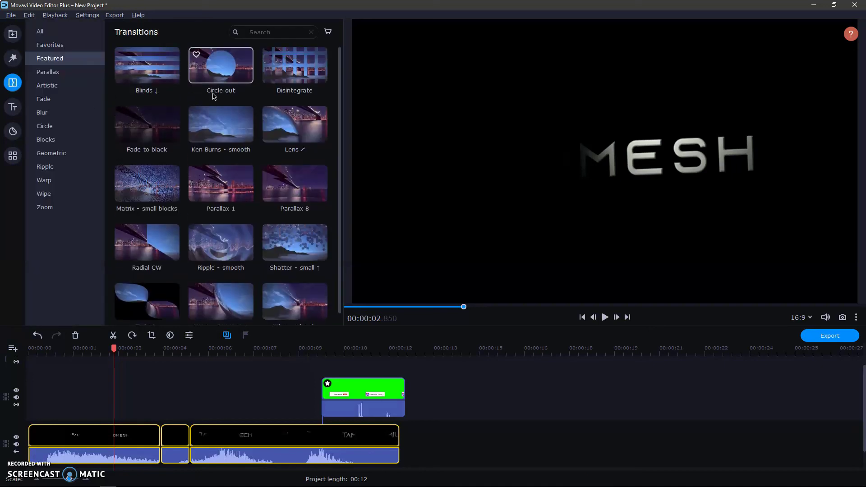
pyautogui.click(69, 76)
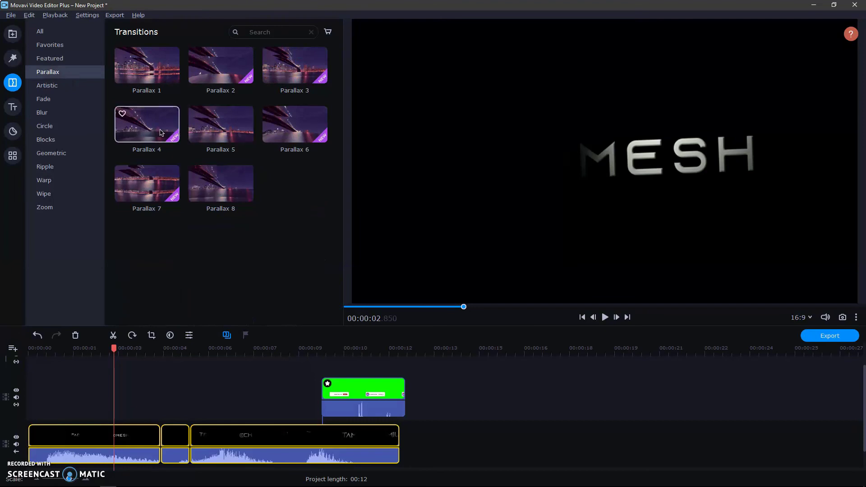
pyautogui.moveTo(149, 68); pyautogui.dragTo(177, 450)
pyautogui.click(175, 452)
# Play back the section around the first cut and split the third lower clip at about 6.5 seconds
pyautogui.click(142, 351)
pyautogui.moveTo(136, 351); pyautogui.dragTo(115, 351)
pyautogui.press('space')
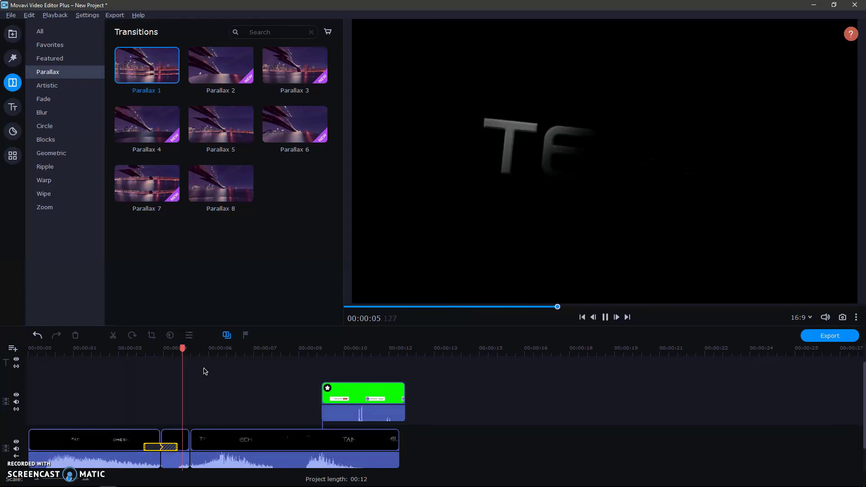
pyautogui.press('space')
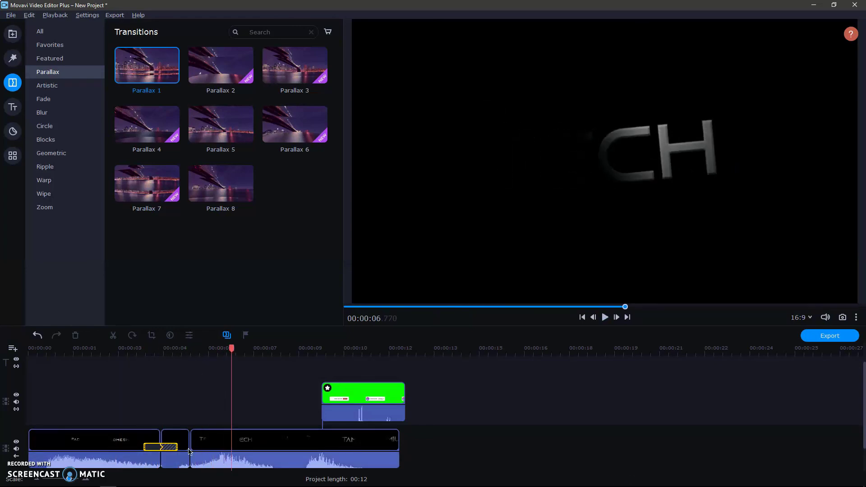
pyautogui.click(227, 447)
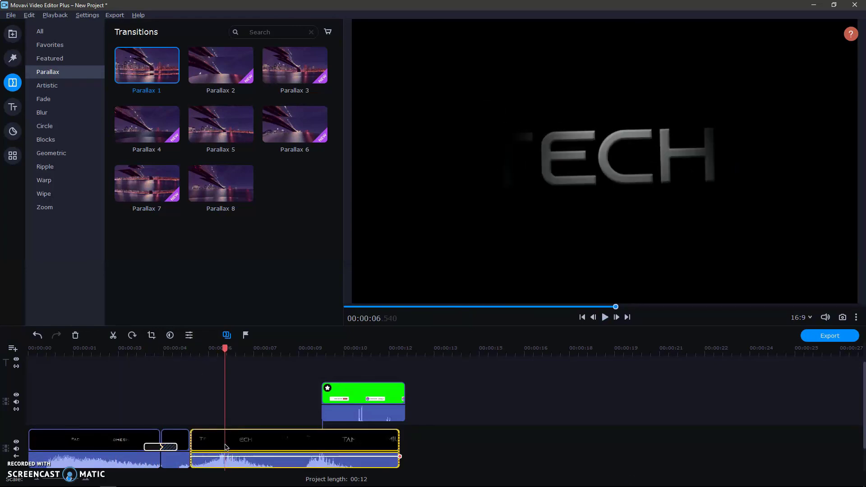
pyautogui.hotkey('ctrl', 'b')
# Move the Parallax 1 transition to the cut at about 6.5 seconds, scrub through it, and remove it
pyautogui.moveTo(176, 447); pyautogui.dragTo(234, 447)
pyautogui.click(229, 447)
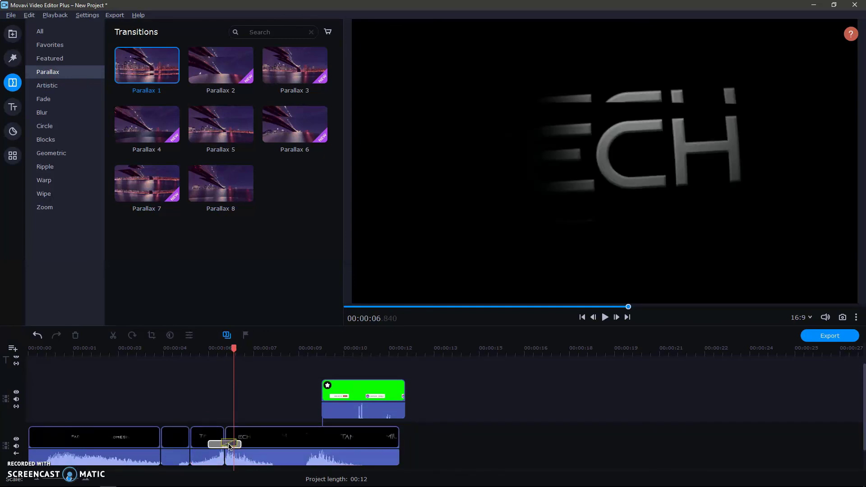
pyautogui.moveTo(234, 348); pyautogui.dragTo(209, 349)
pyautogui.click(232, 356)
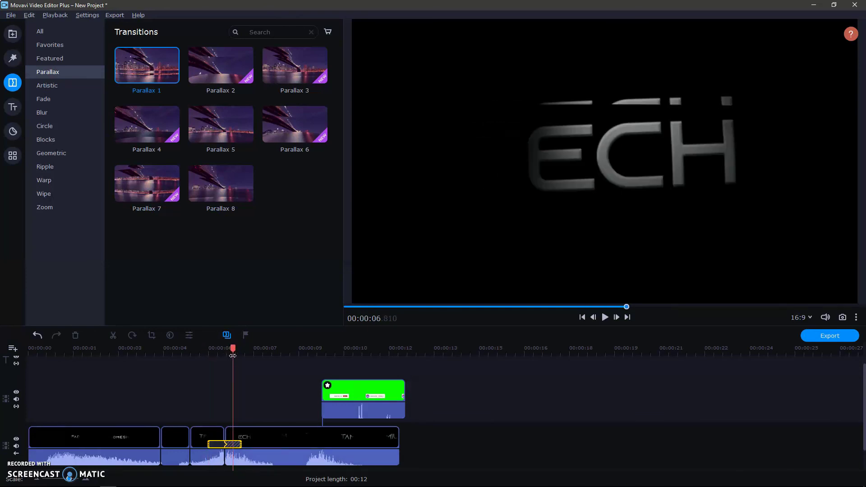
pyautogui.click(229, 356)
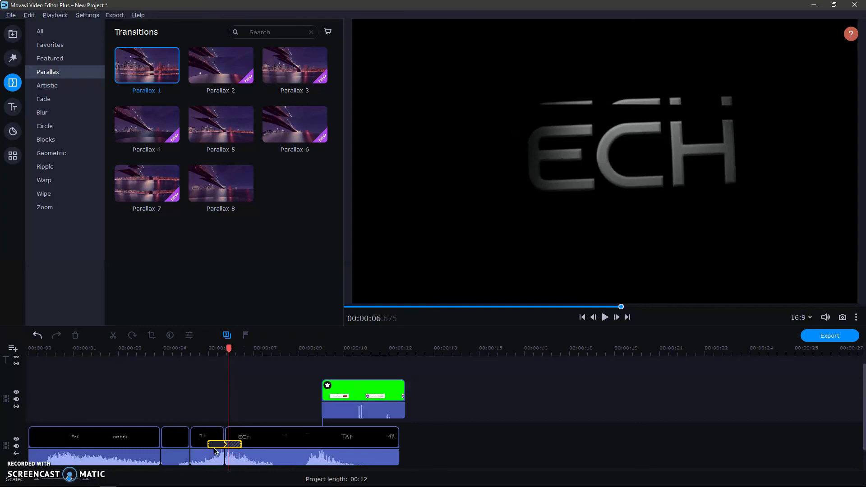
pyautogui.rightClick(224, 448)
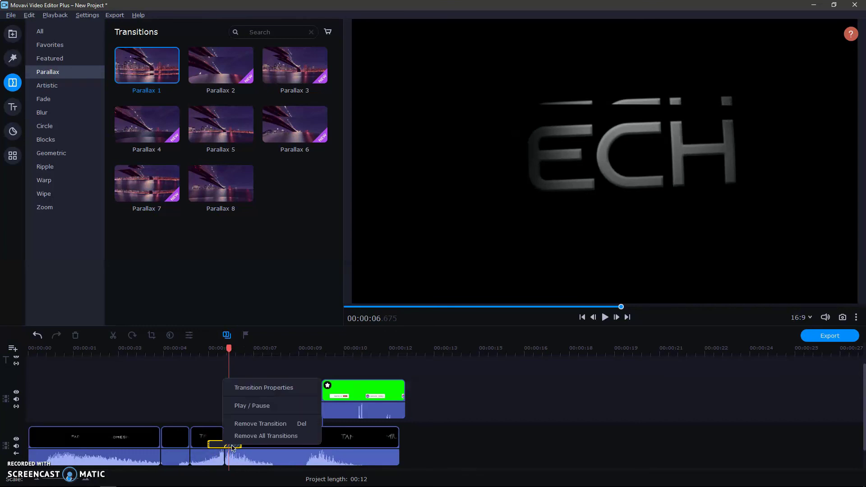
pyautogui.click(296, 427)
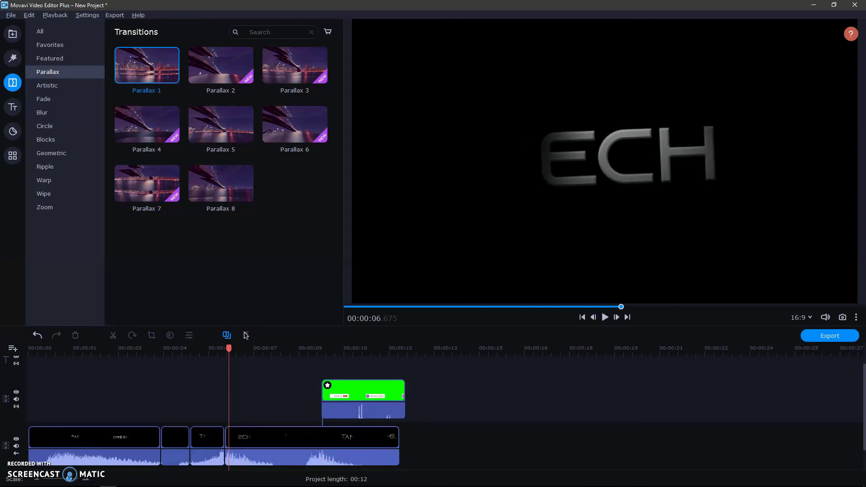
# Add a timeline marker named Mark at about 7.2 seconds on the last lower clip
pyautogui.click(246, 436)
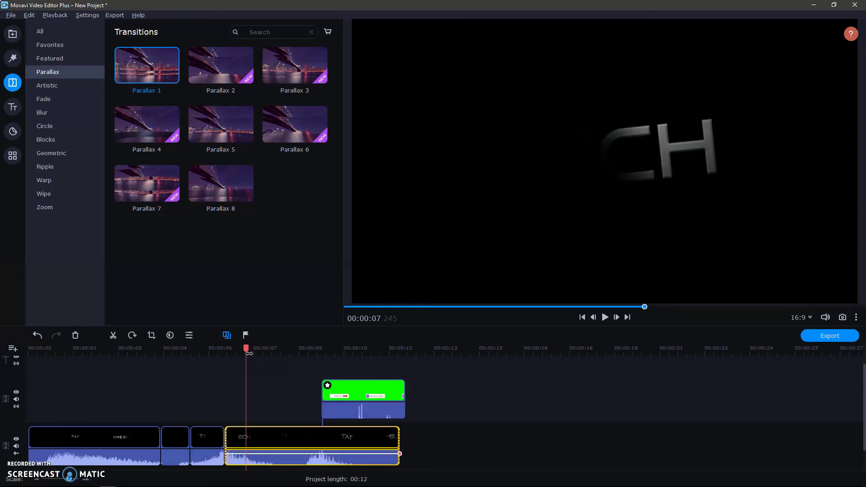
pyautogui.click(245, 335)
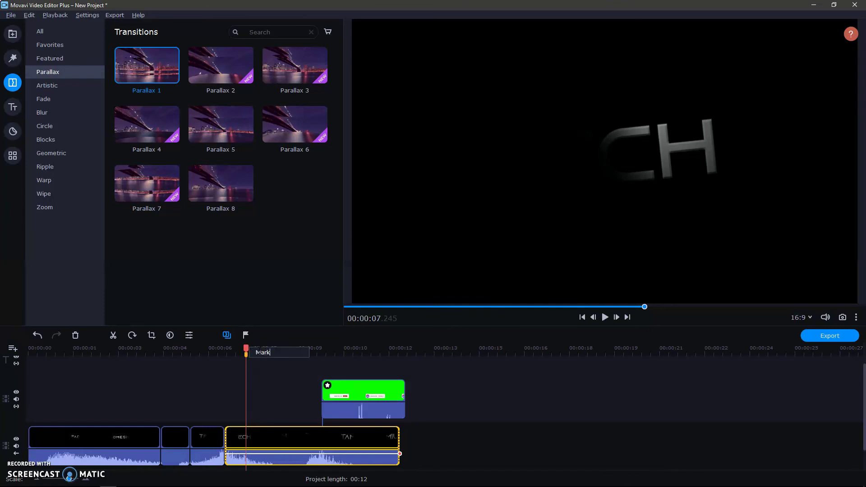
pyautogui.press('Return')
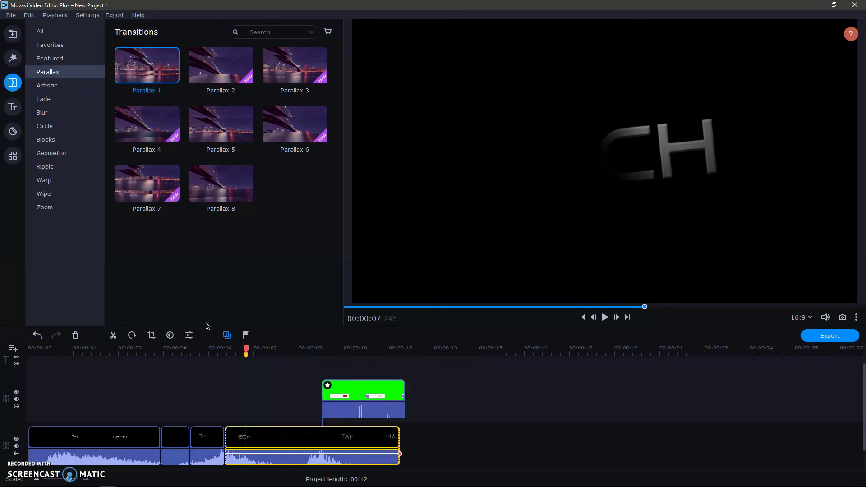
# Return the playhead to the marker, split the last lower clip there, and open the Color Adjustments tool
pyautogui.moveTo(246, 344); pyautogui.dragTo(145, 344)
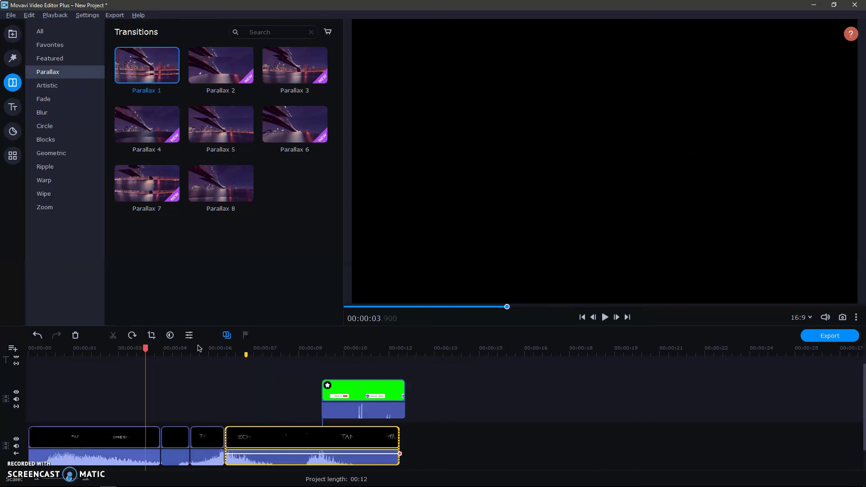
pyautogui.click(246, 356)
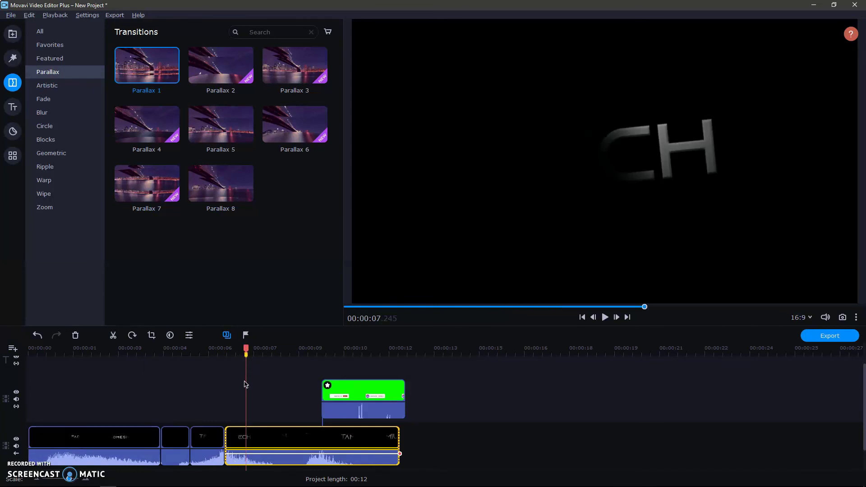
pyautogui.click(113, 335)
pyautogui.click(12, 155)
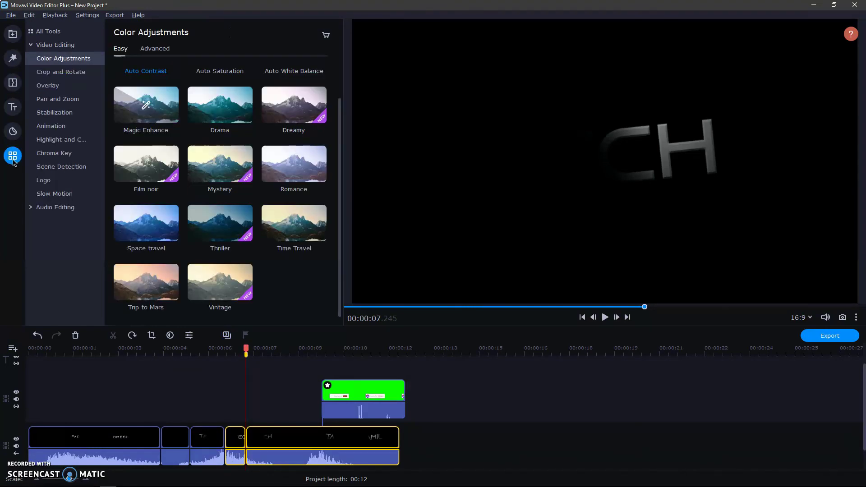